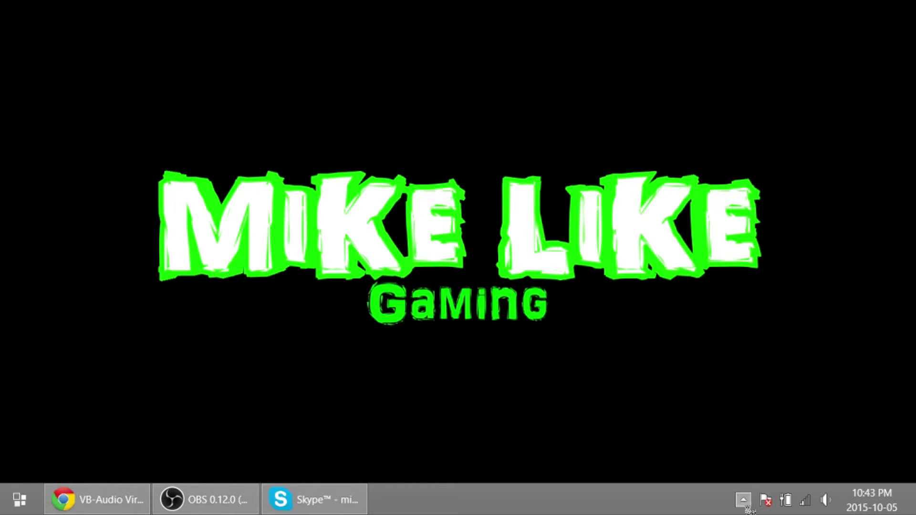
Check which devices feed Dxtory's audio tracks 1 and 2, then hide Dxtory
{"action": "left_click", "coordinate": [743, 500]}
{"action": "left_click", "coordinate": [702, 421]}
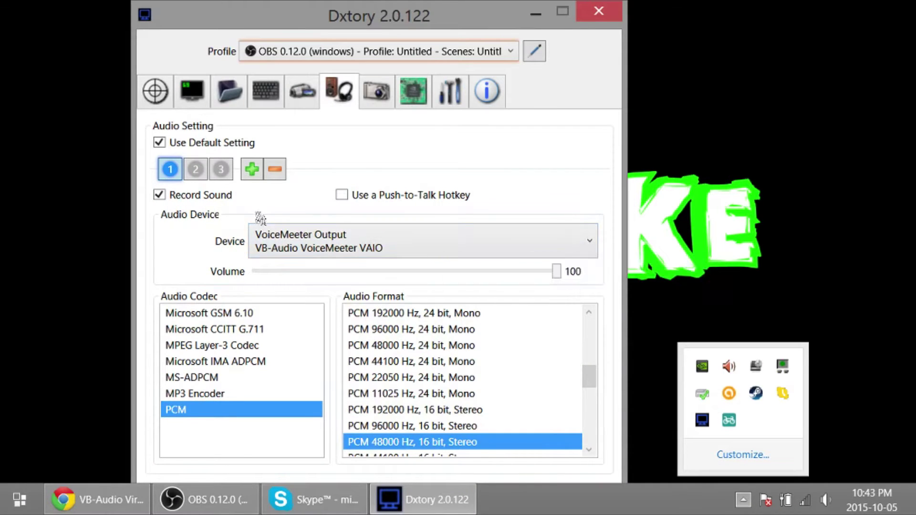
{"action": "left_click", "coordinate": [199, 173]}
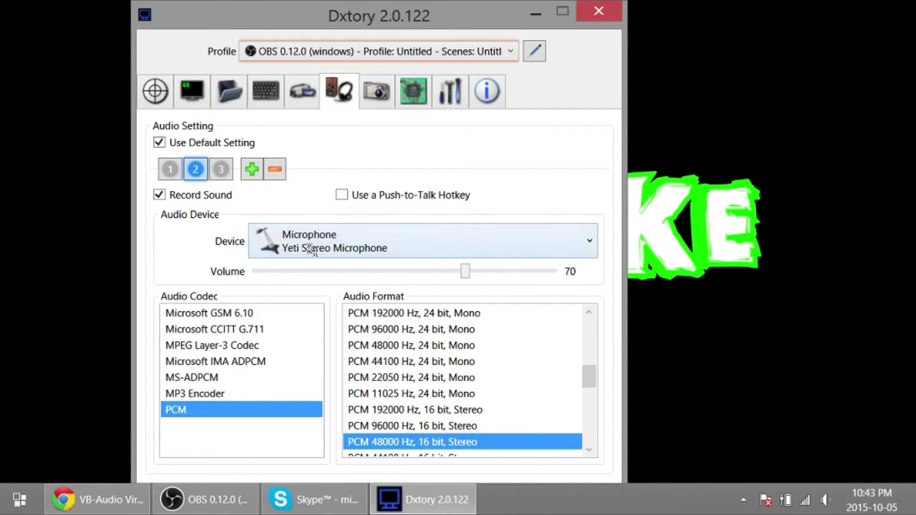
{"action": "left_click", "coordinate": [169, 176]}
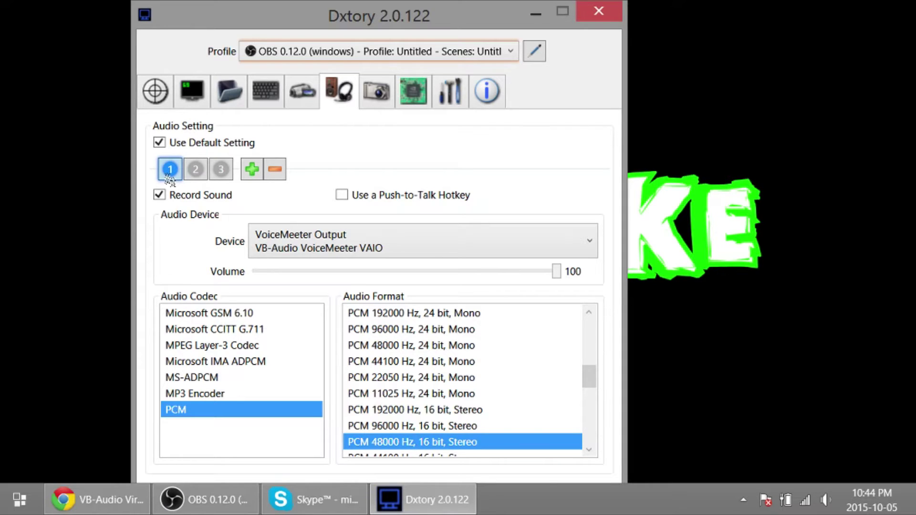
{"action": "left_click", "coordinate": [535, 11]}
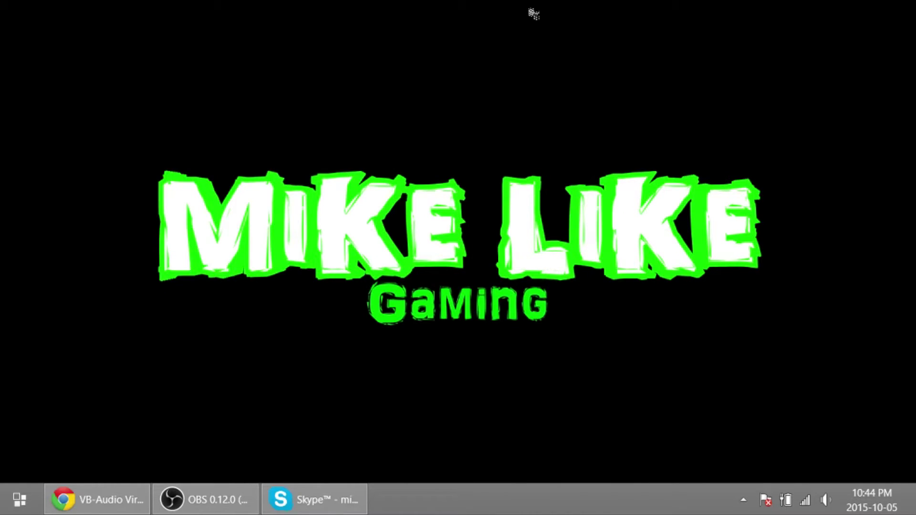
Show the VB-Audio Voicemeeter page's Install section with the 1.0.3.6 ZIP and EXE downloads
{"action": "left_click", "coordinate": [108, 502]}
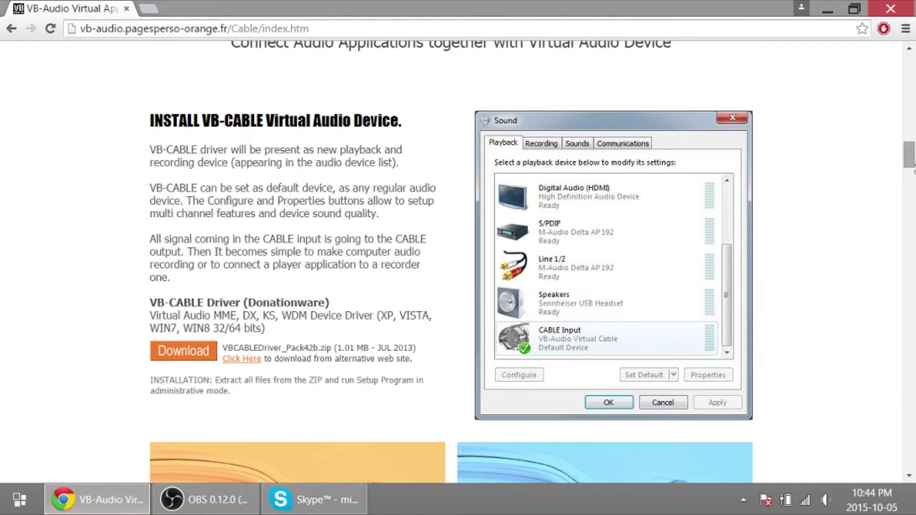
{"action": "scroll", "coordinate": [914, 168], "scroll_direction": "up", "scroll_amount": 5}
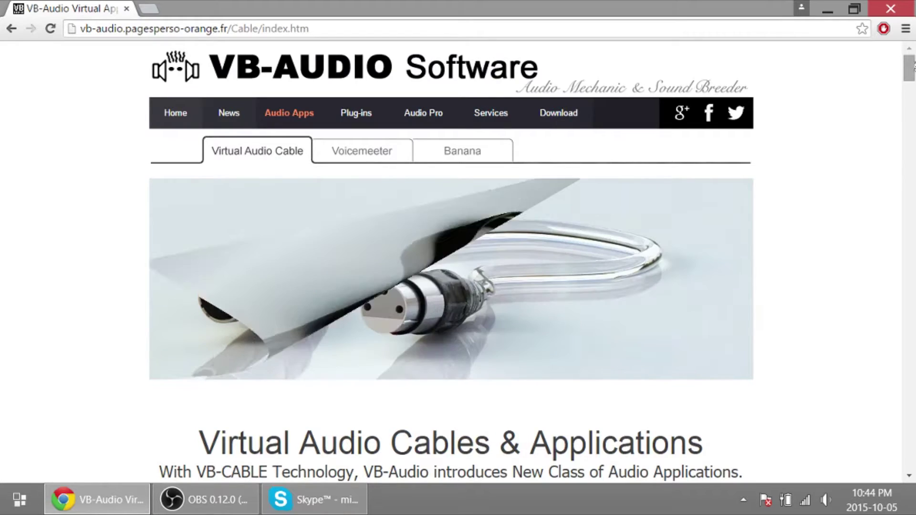
{"action": "left_click_drag", "start_coordinate": [911, 66], "coordinate": [913, 154]}
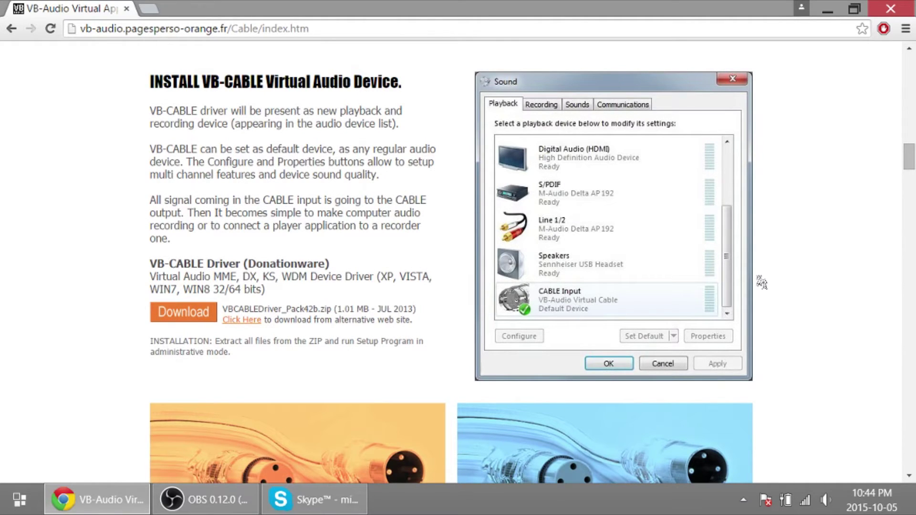
{"action": "left_click_drag", "start_coordinate": [912, 154], "coordinate": [912, 67]}
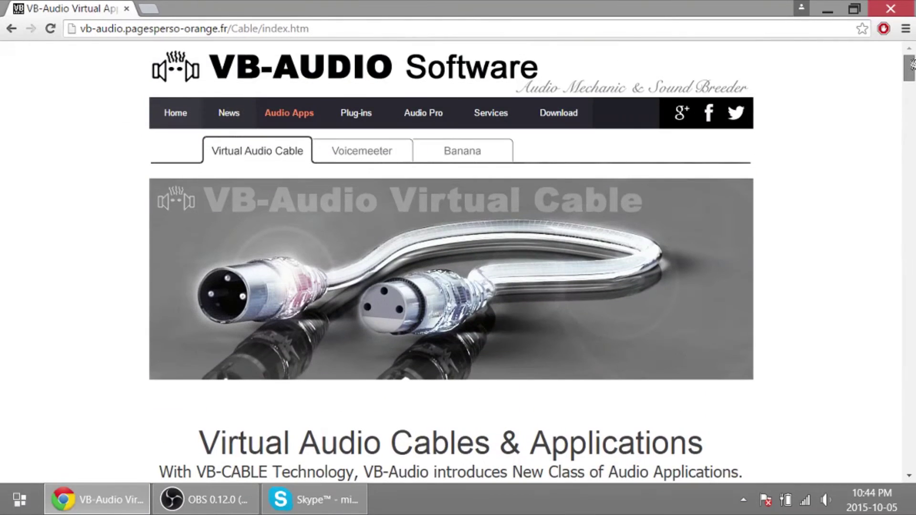
{"action": "left_click", "coordinate": [376, 159]}
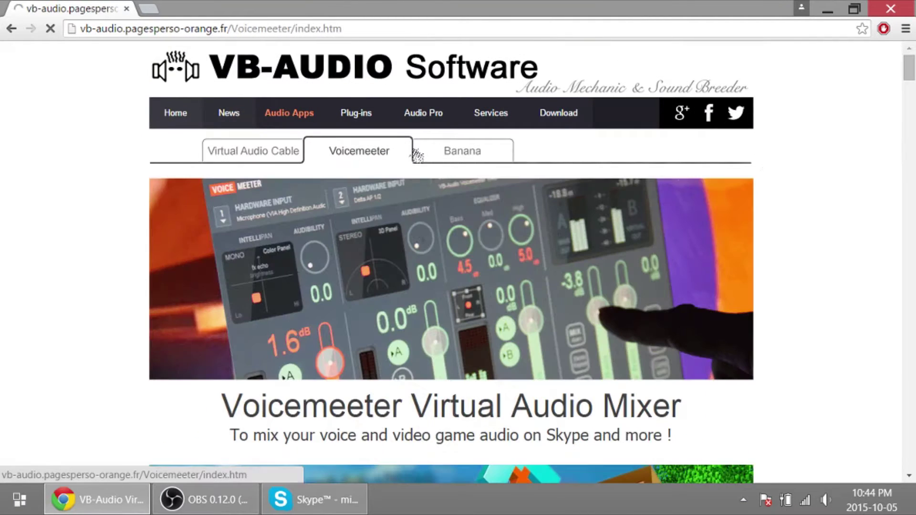
{"action": "left_click_drag", "start_coordinate": [910, 72], "coordinate": [913, 268]}
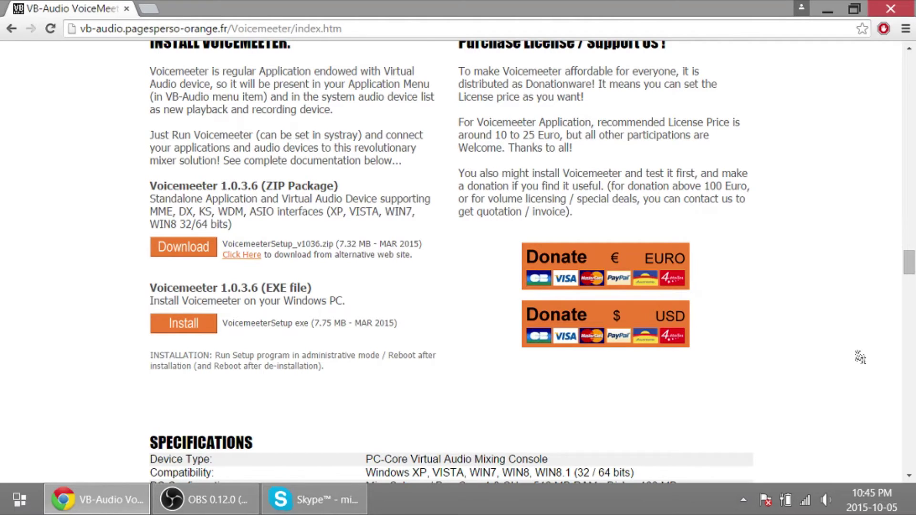
Show the playback devices with VoiceMeeter Input as default, then the recording devices list
{"action": "right_click", "coordinate": [827, 505]}
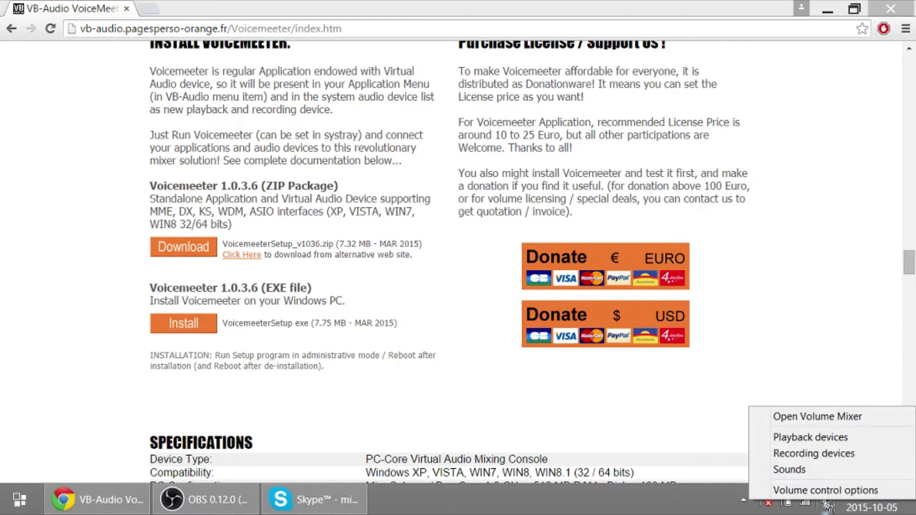
{"action": "left_click", "coordinate": [811, 437]}
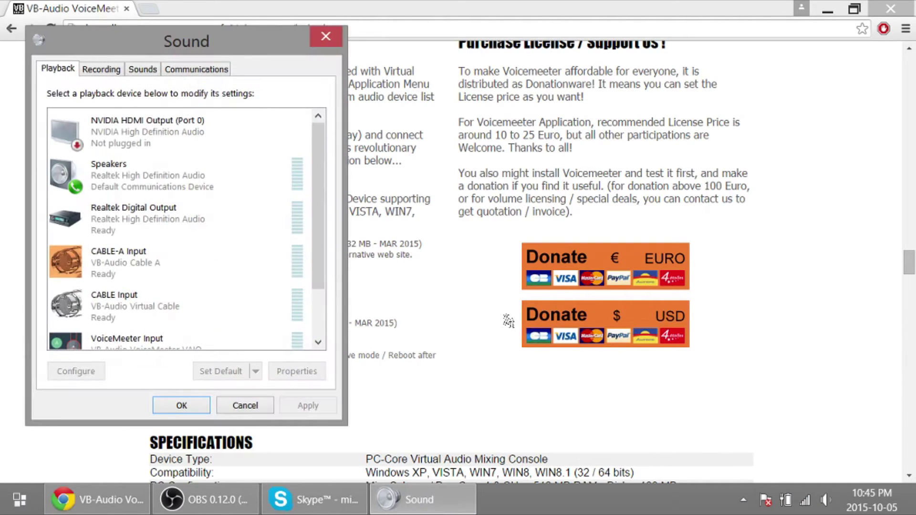
{"action": "left_click_drag", "start_coordinate": [318, 171], "coordinate": [318, 244]}
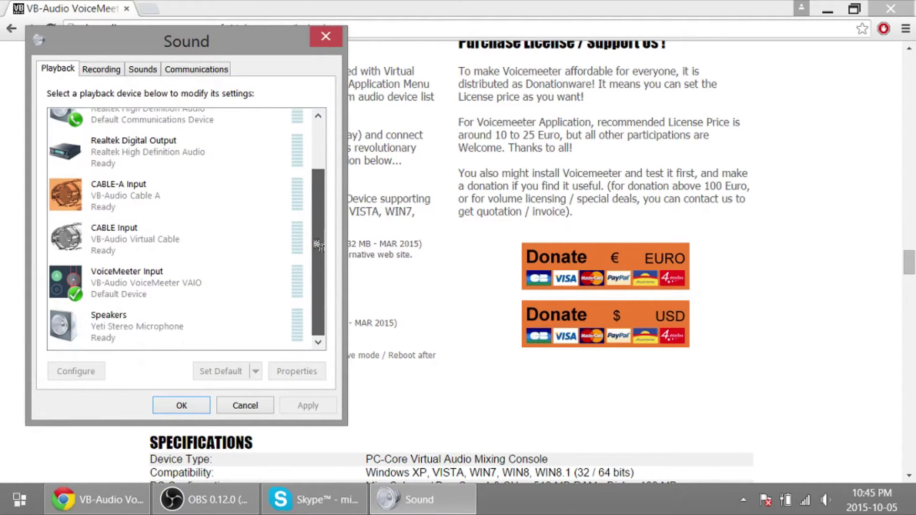
{"action": "right_click", "coordinate": [133, 290]}
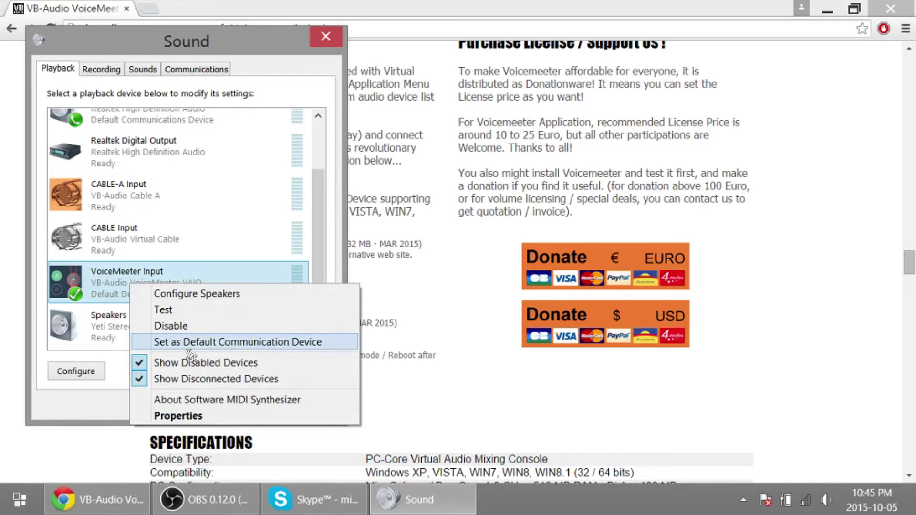
{"action": "left_click", "coordinate": [204, 43]}
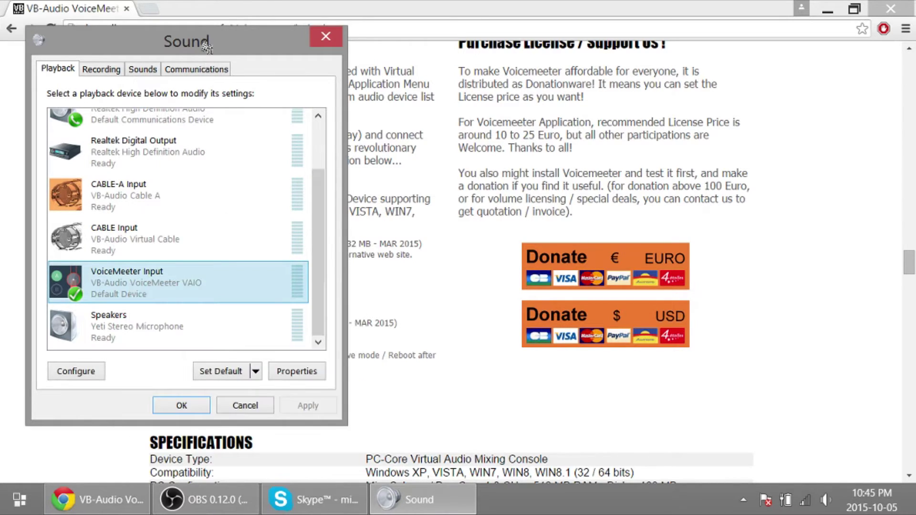
{"action": "left_click", "coordinate": [103, 73]}
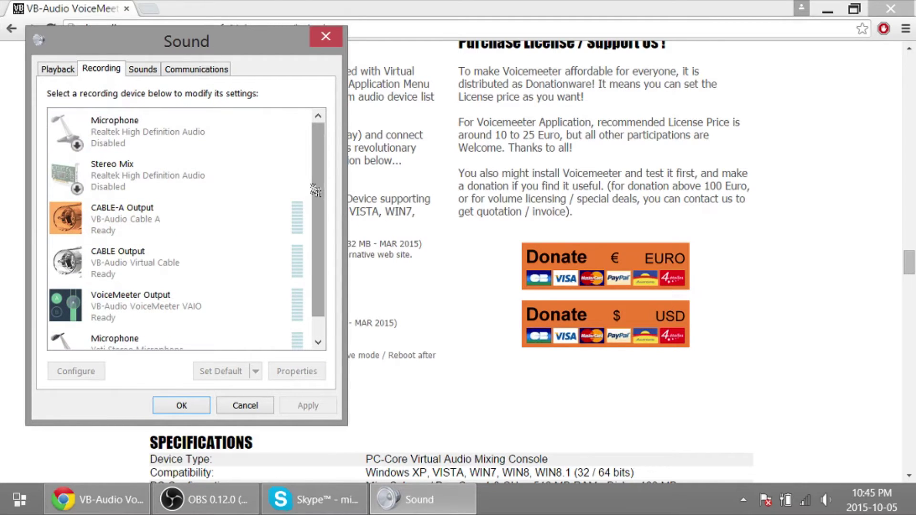
Inspect the Listen settings of the VoiceMeeter Output recording device, keeping them unchanged
{"action": "left_click_drag", "start_coordinate": [316, 190], "coordinate": [320, 249]}
{"action": "left_click", "coordinate": [147, 292]}
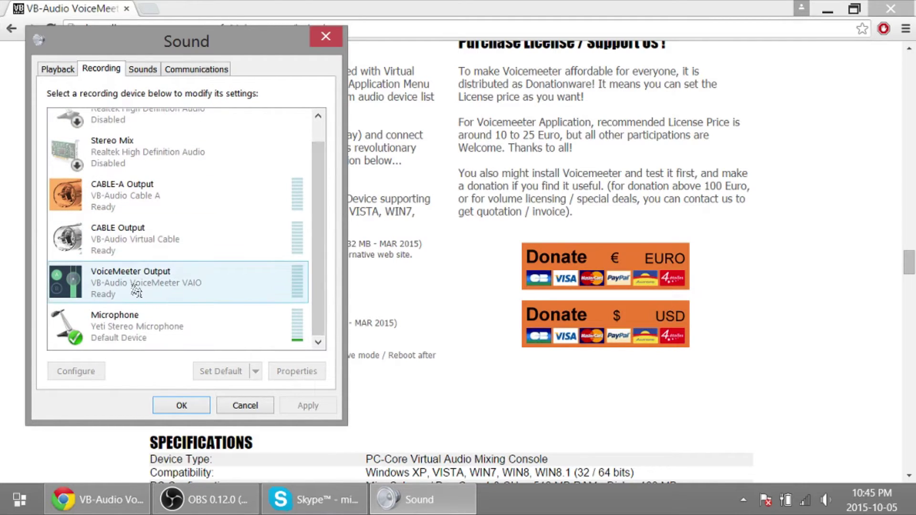
{"action": "left_click", "coordinate": [57, 72]}
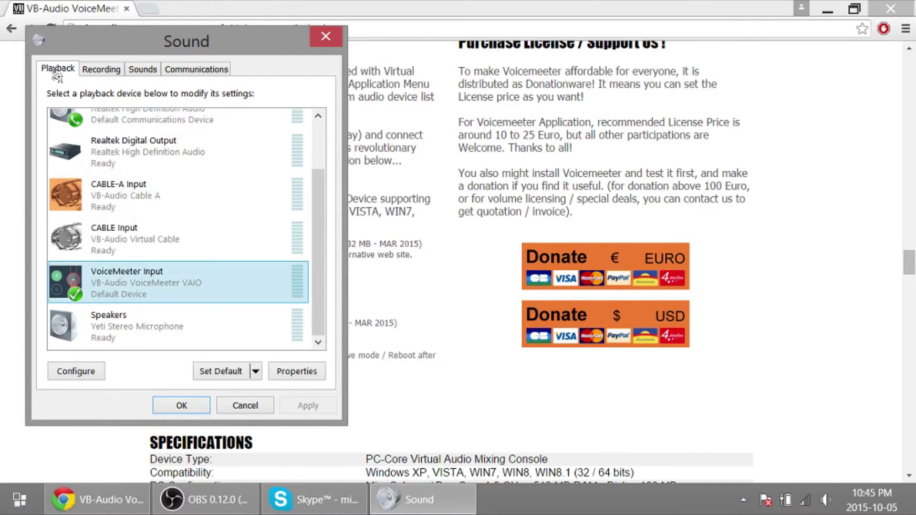
{"action": "left_click", "coordinate": [102, 72]}
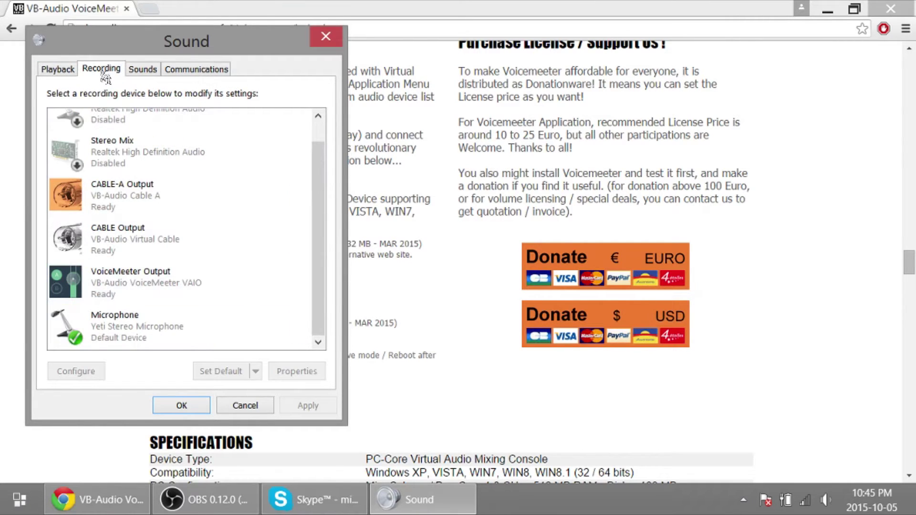
{"action": "left_click", "coordinate": [130, 285]}
{"action": "left_click", "coordinate": [296, 377]}
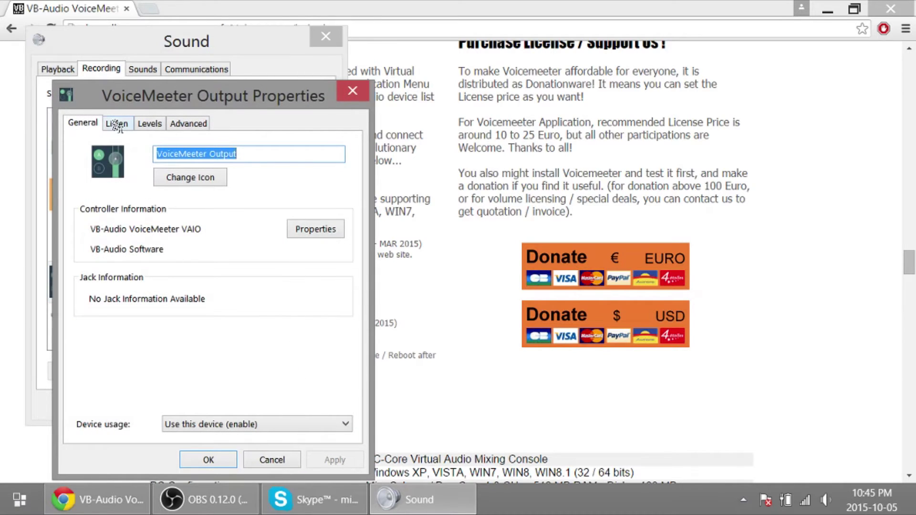
{"action": "left_click", "coordinate": [117, 124]}
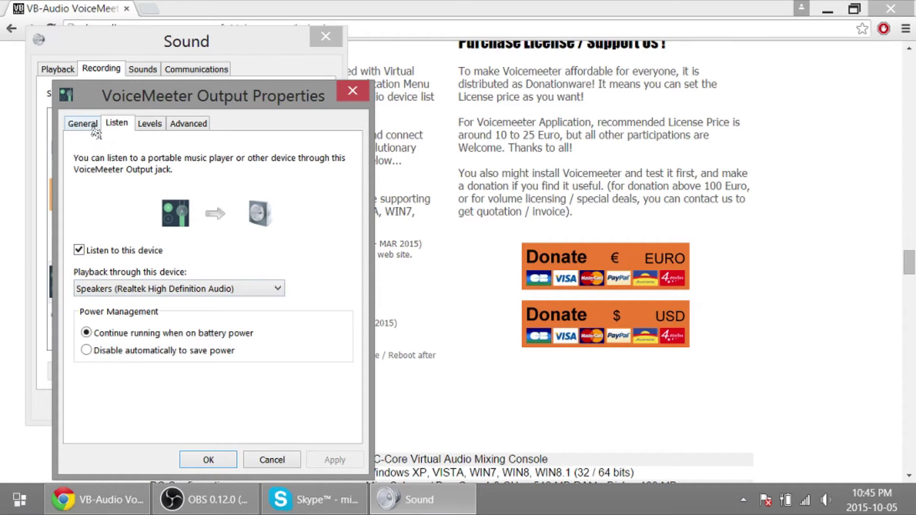
{"action": "left_click", "coordinate": [213, 460]}
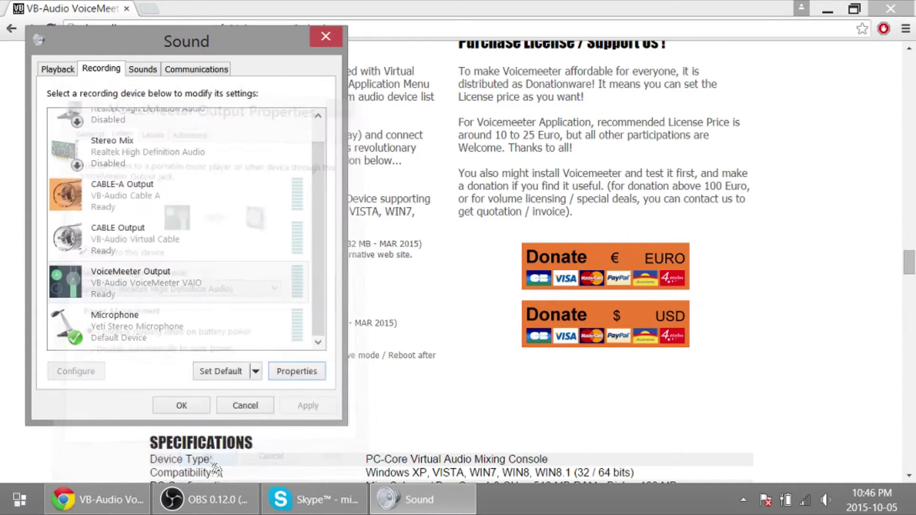
Enable 'Listen to this device' on CABLE Output through Speakers (Realtek) and close Sound settings
{"action": "left_click", "coordinate": [145, 235]}
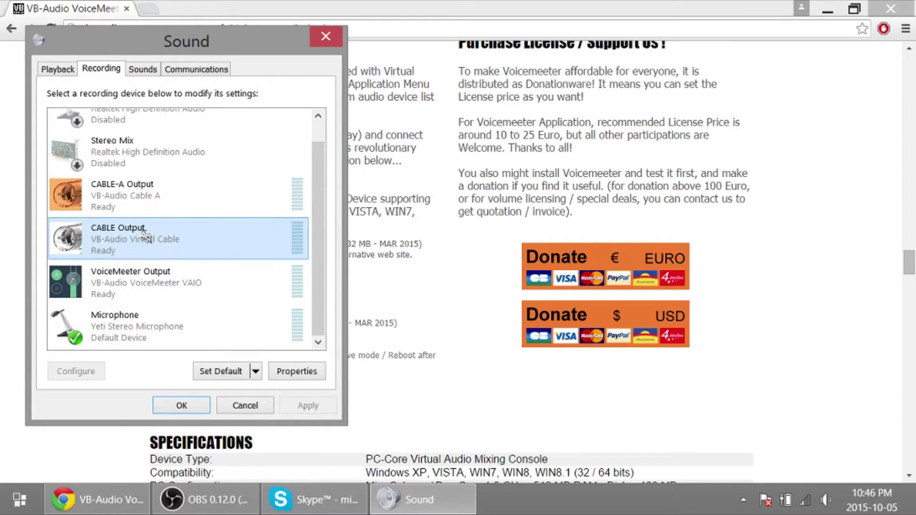
{"action": "left_click", "coordinate": [297, 372]}
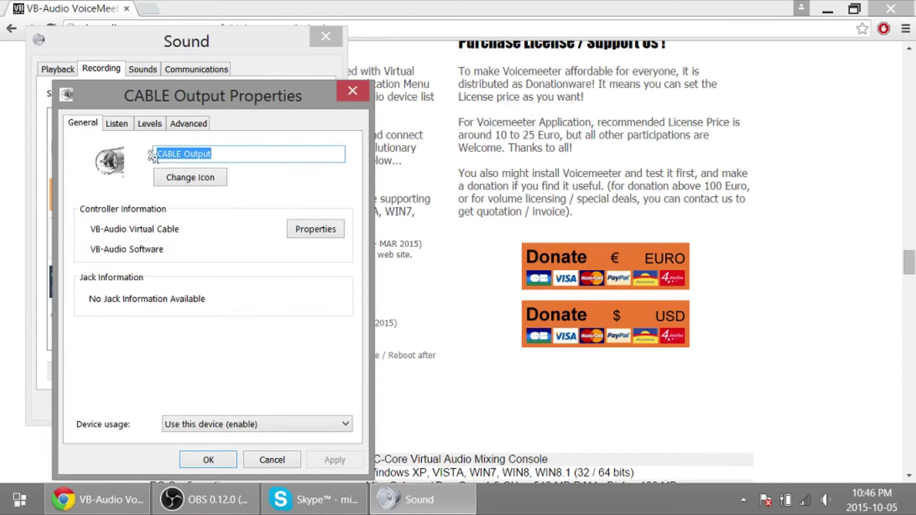
{"action": "left_click", "coordinate": [117, 124]}
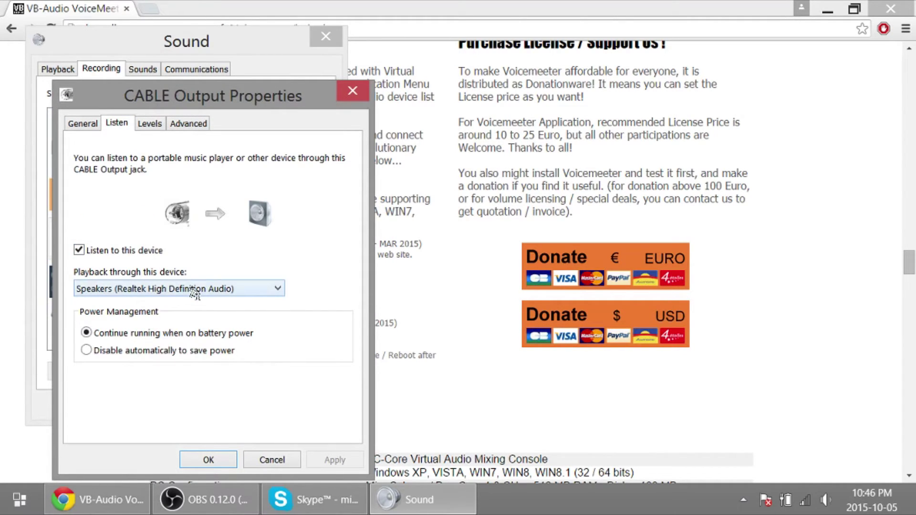
{"action": "left_click", "coordinate": [203, 460]}
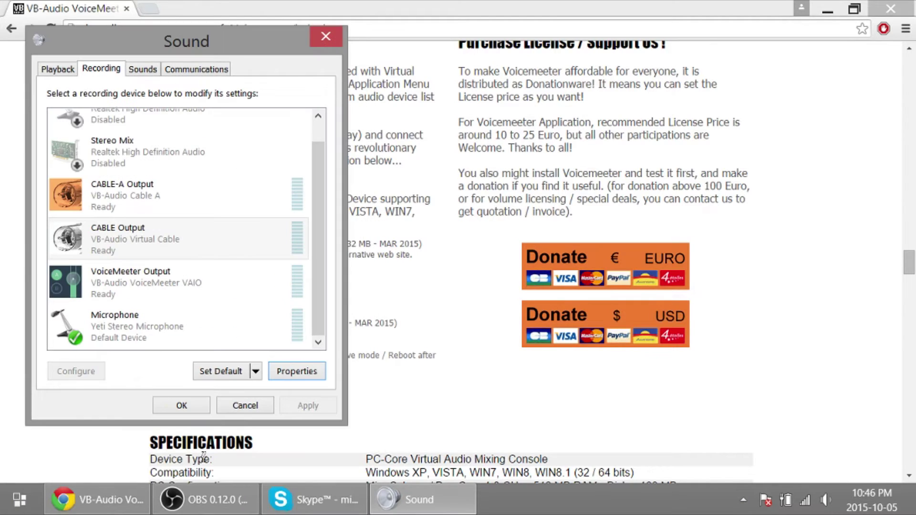
{"action": "left_click", "coordinate": [181, 405]}
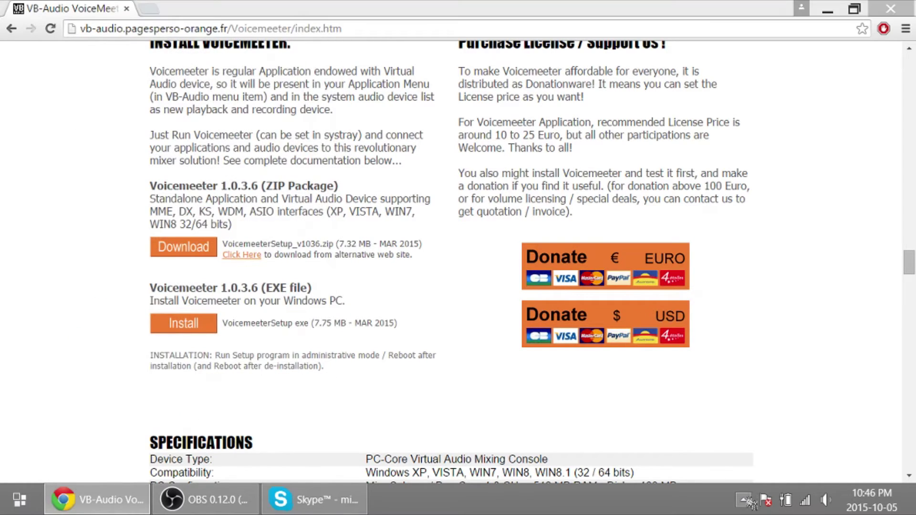
{"action": "left_click", "coordinate": [745, 501]}
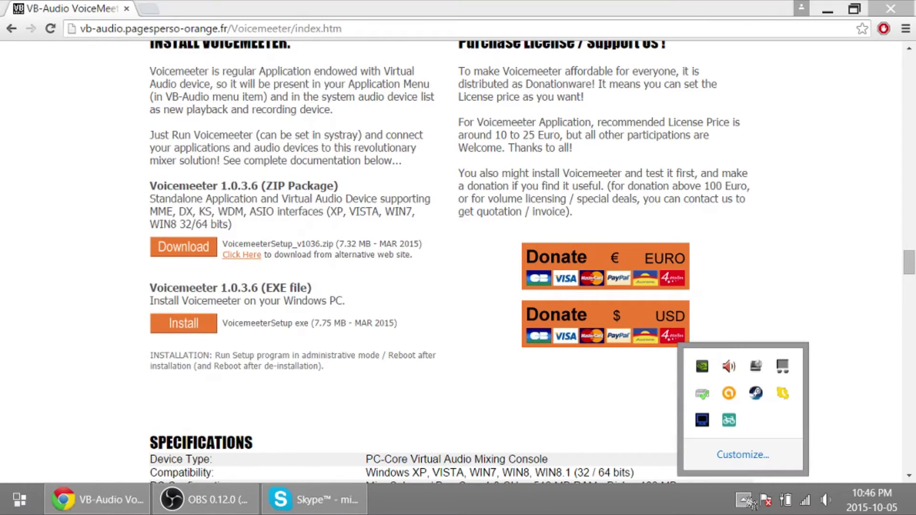
In Skype's audio settings, set Speakers to CABLE Input and Microphone to Yeti, then save
{"action": "left_click", "coordinate": [783, 394]}
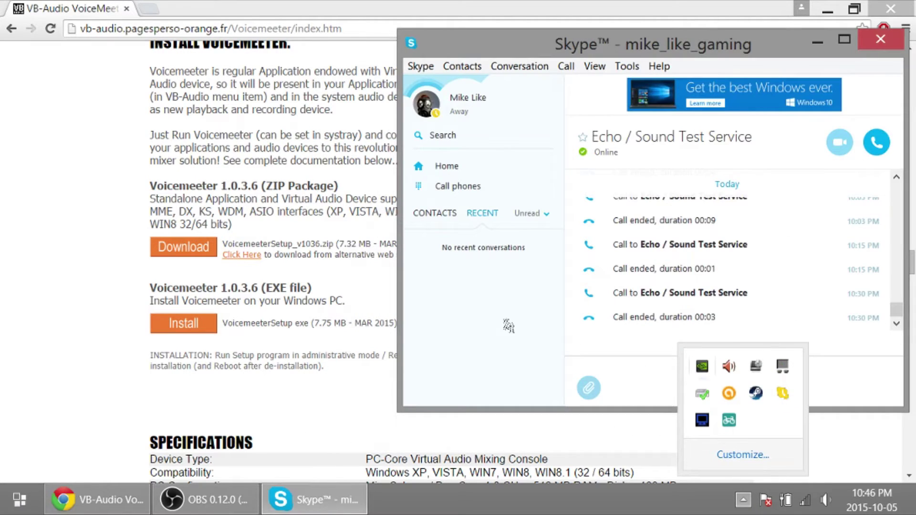
{"action": "left_click", "coordinate": [633, 66]}
{"action": "left_click", "coordinate": [658, 126]}
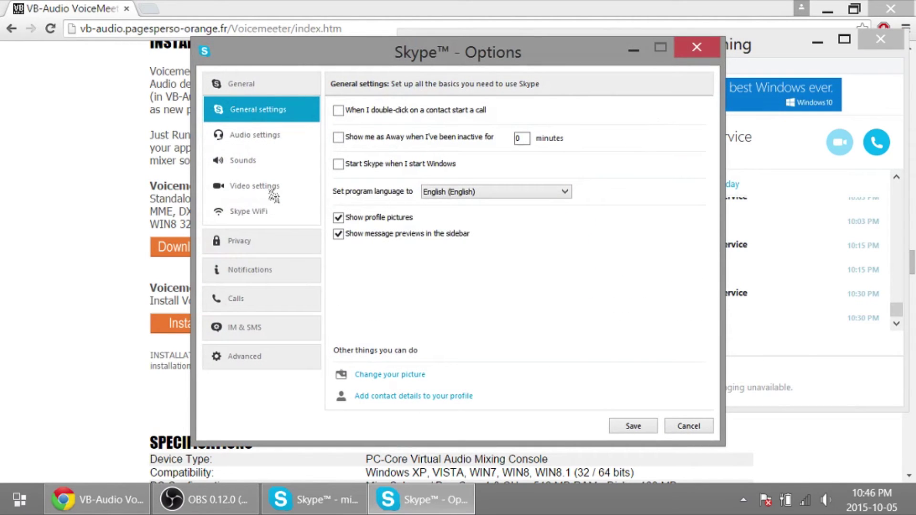
{"action": "left_click", "coordinate": [254, 139]}
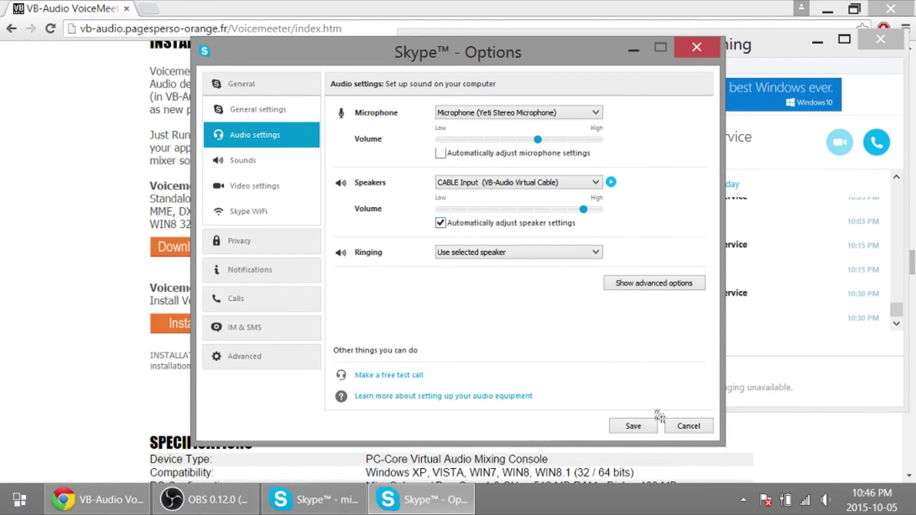
{"action": "left_click", "coordinate": [635, 427]}
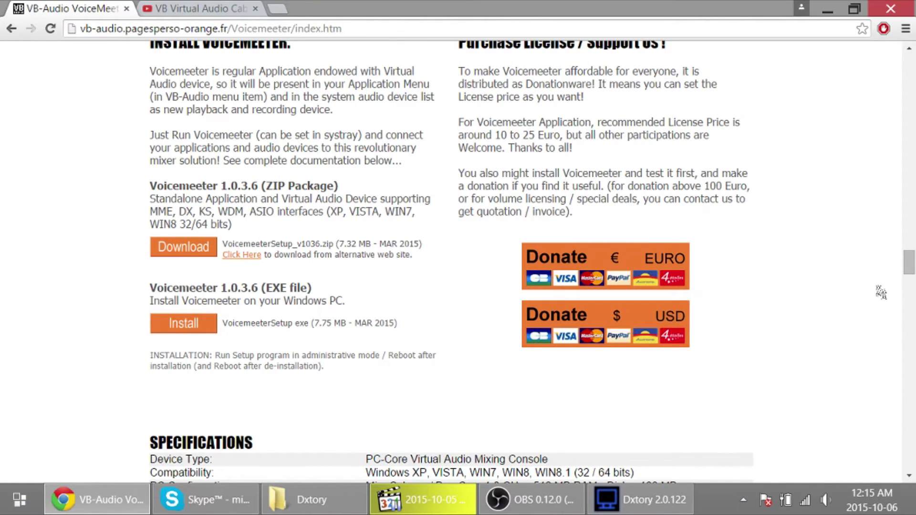
Set Dxtory's first audio stream device to VoiceMeeter Output
{"action": "left_click", "coordinate": [639, 500]}
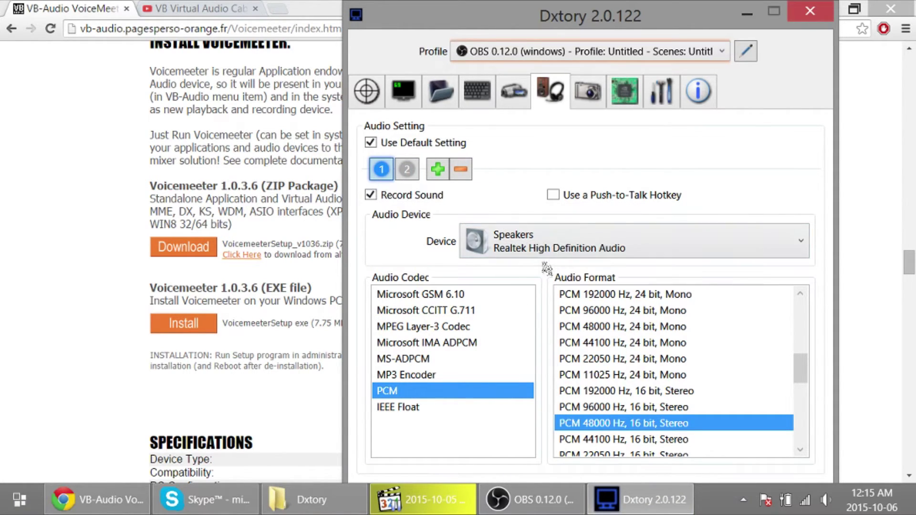
{"action": "left_click", "coordinate": [558, 250]}
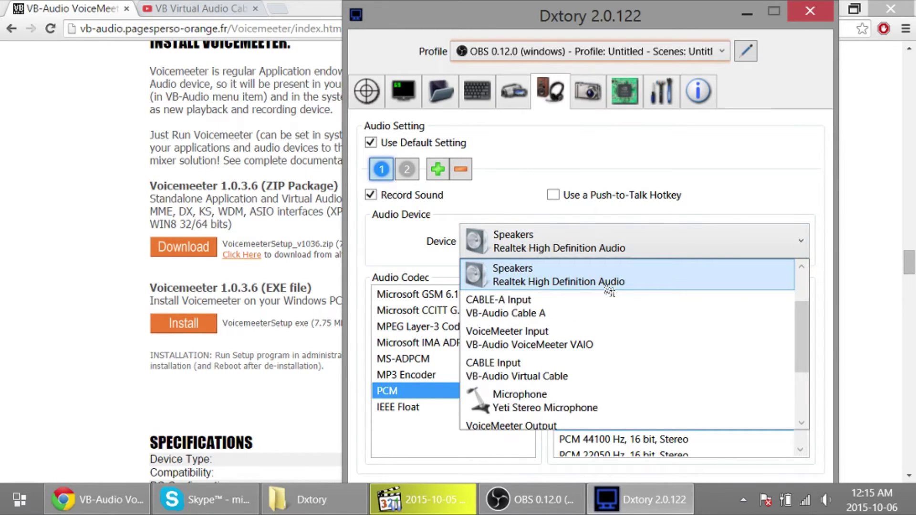
{"action": "scroll", "coordinate": [610, 289], "scroll_direction": "down", "scroll_amount": 1}
{"action": "scroll", "coordinate": [609, 290], "scroll_direction": "down", "scroll_amount": 2}
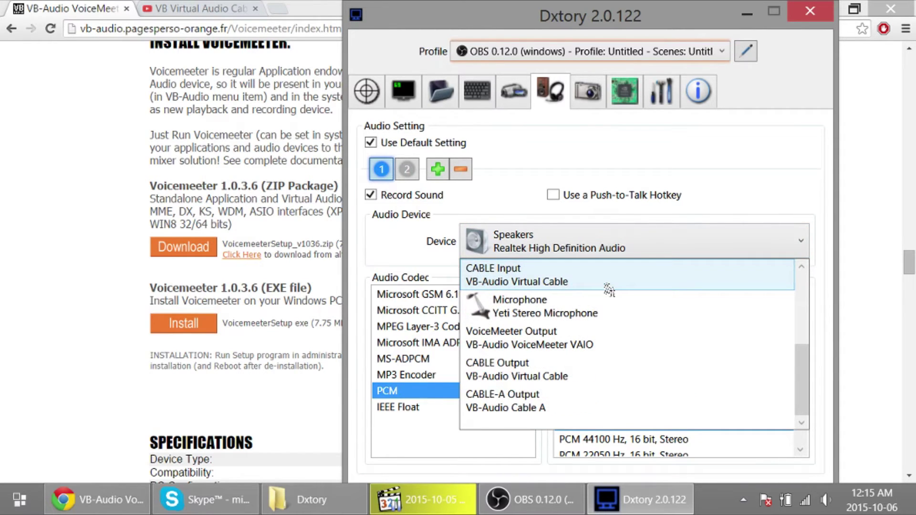
{"action": "scroll", "coordinate": [609, 290], "scroll_direction": "up", "scroll_amount": 1}
{"action": "scroll", "coordinate": [610, 290], "scroll_direction": "down", "scroll_amount": 1}
{"action": "scroll", "coordinate": [566, 350], "scroll_direction": "up", "scroll_amount": 5}
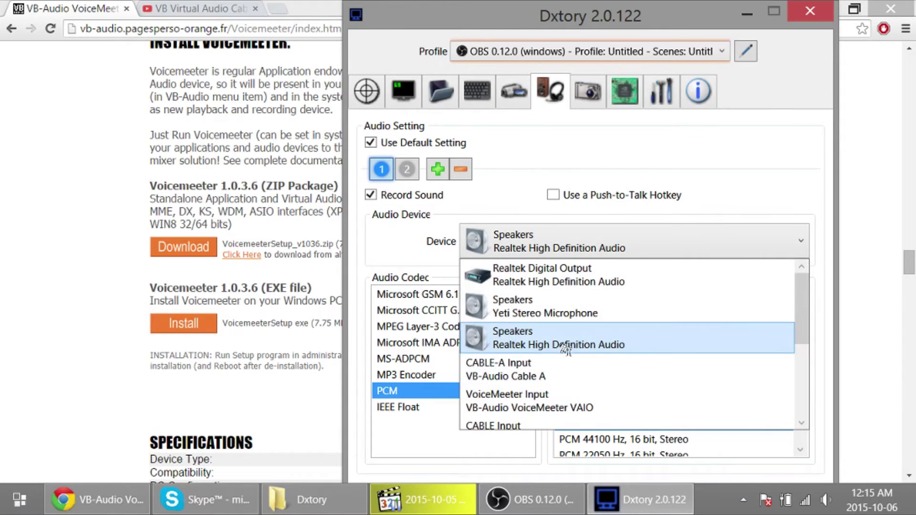
{"action": "scroll", "coordinate": [572, 381], "scroll_direction": "down", "scroll_amount": 5}
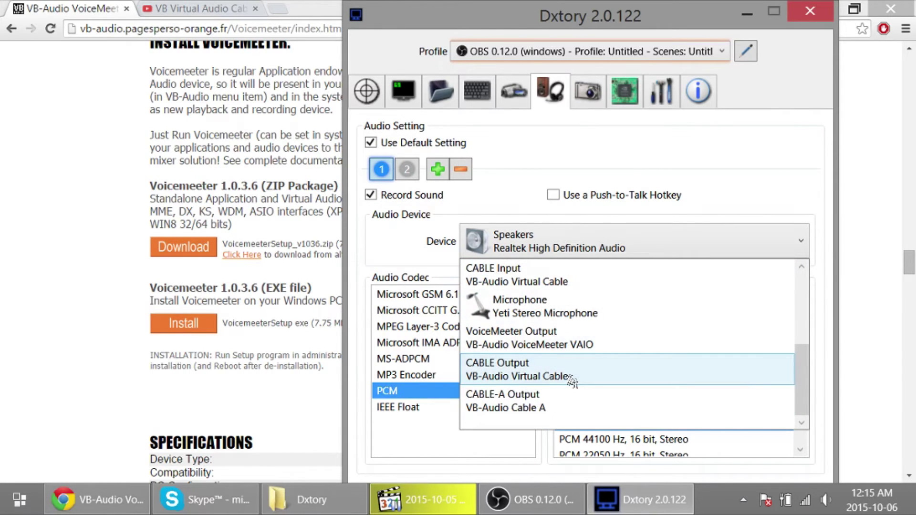
{"action": "left_click", "coordinate": [557, 345]}
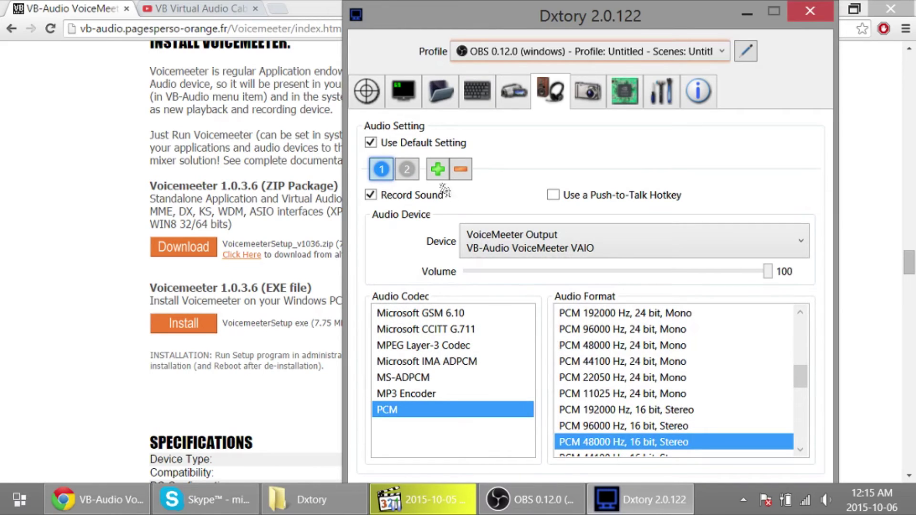
Add a third audio stream recording from CABLE Output, then review streams 2 and 1
{"action": "left_click", "coordinate": [407, 169]}
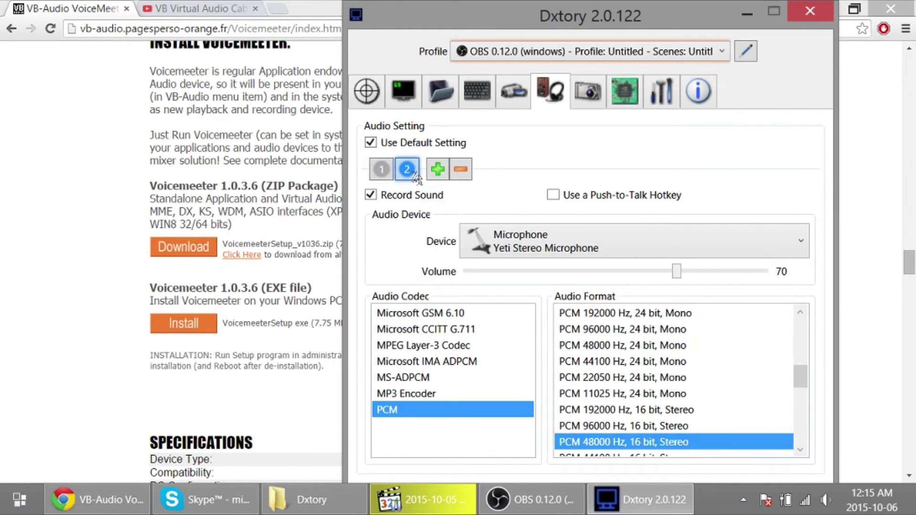
{"action": "left_click", "coordinate": [443, 174]}
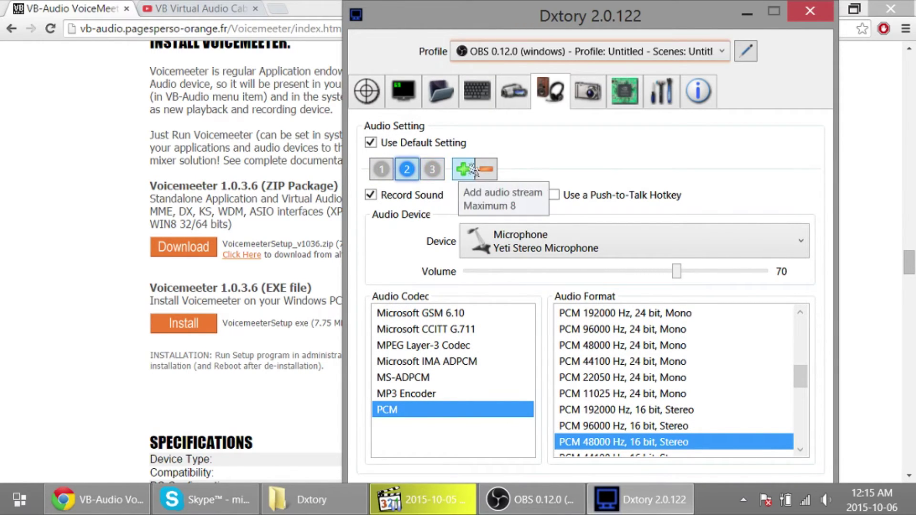
{"action": "left_click", "coordinate": [432, 169]}
{"action": "left_click", "coordinate": [548, 234]}
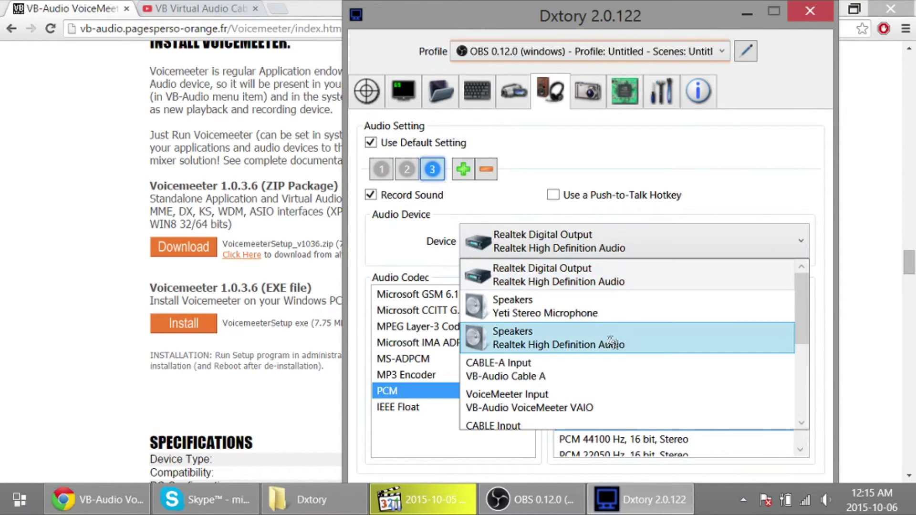
{"action": "scroll", "coordinate": [611, 342], "scroll_direction": "down", "scroll_amount": 2}
{"action": "scroll", "coordinate": [613, 342], "scroll_direction": "down", "scroll_amount": 1}
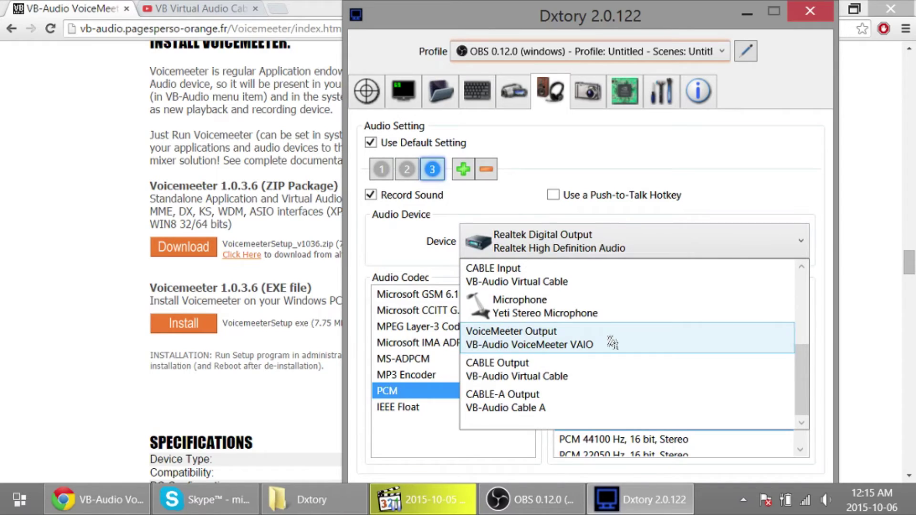
{"action": "left_click", "coordinate": [573, 376]}
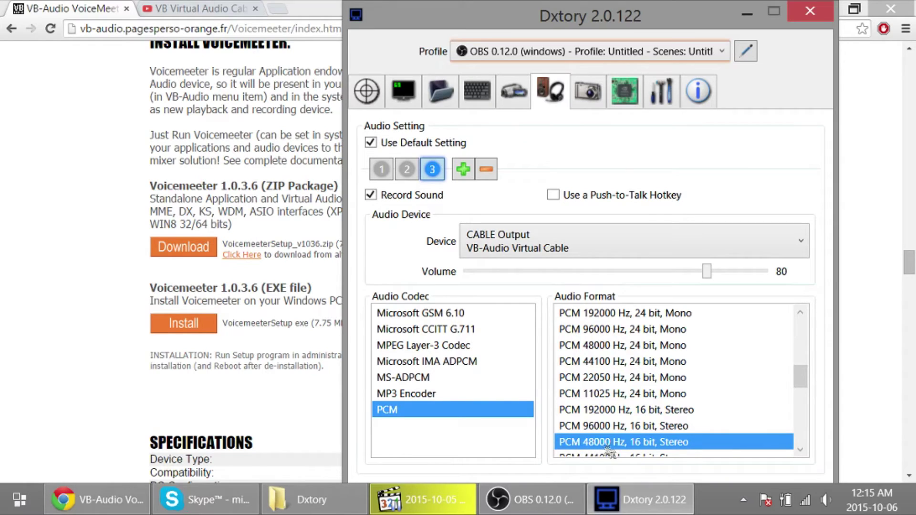
{"action": "left_click", "coordinate": [408, 170]}
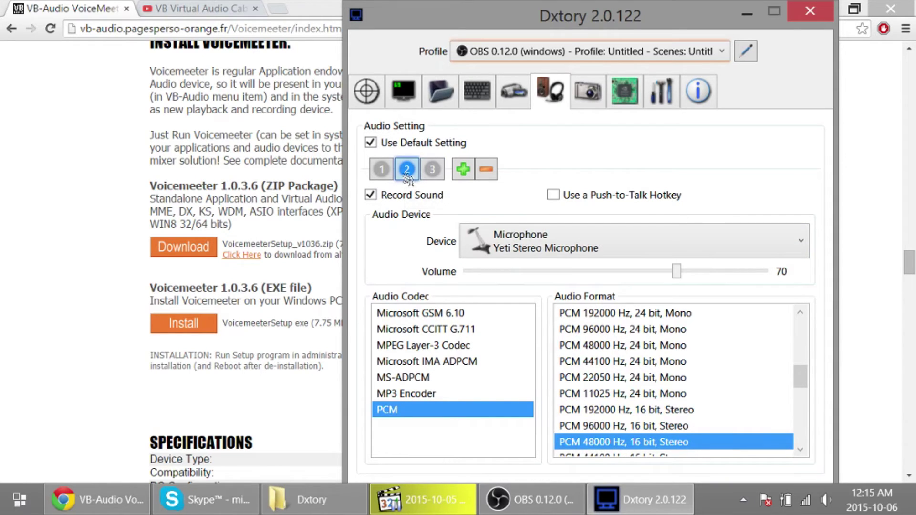
{"action": "left_click", "coordinate": [382, 170]}
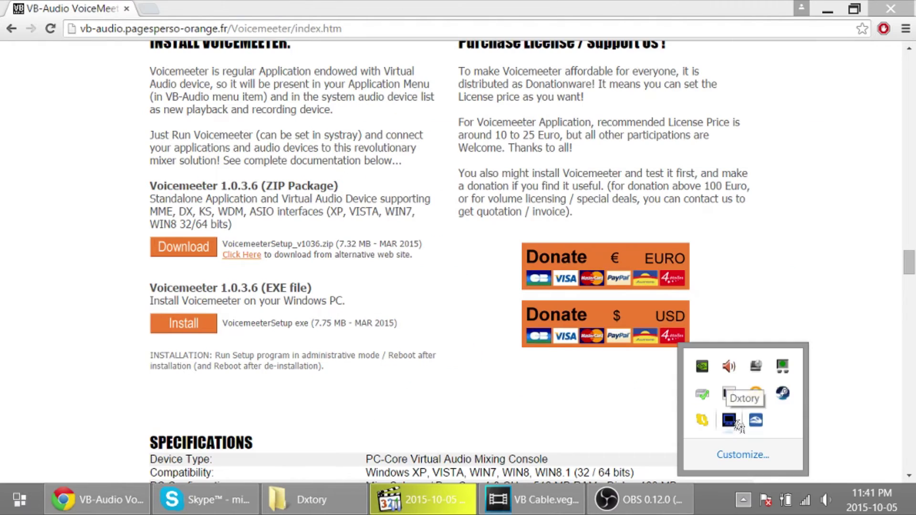
Launch Splice from the Steam tray menu and minimise its window
{"action": "right_click", "coordinate": [782, 395]}
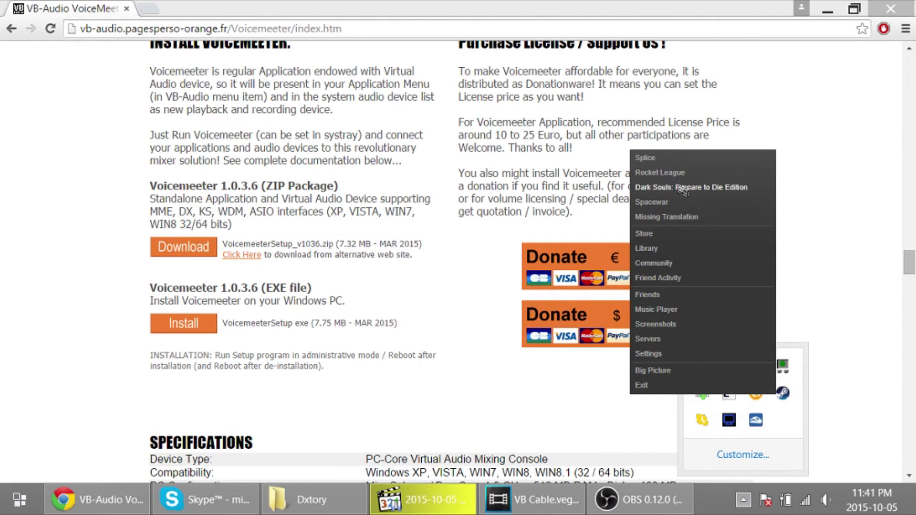
{"action": "left_click", "coordinate": [652, 157]}
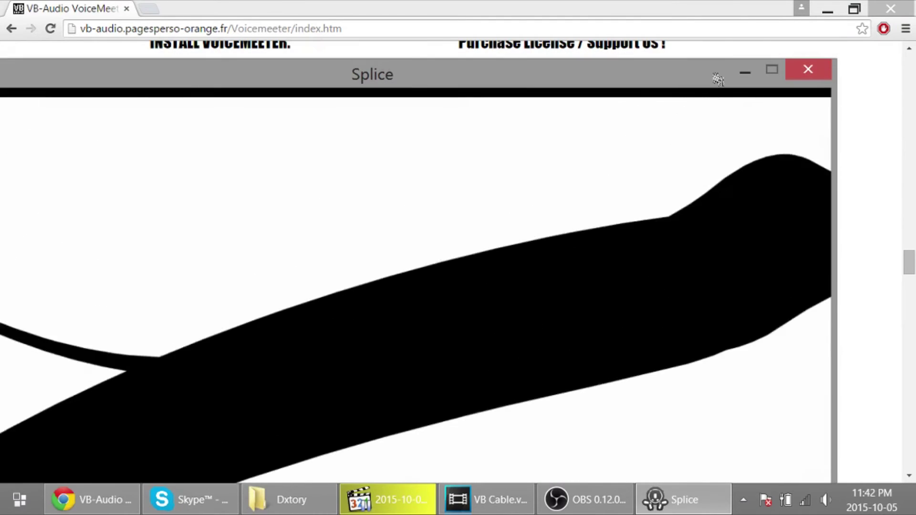
{"action": "left_click", "coordinate": [746, 71]}
{"action": "left_click", "coordinate": [744, 506]}
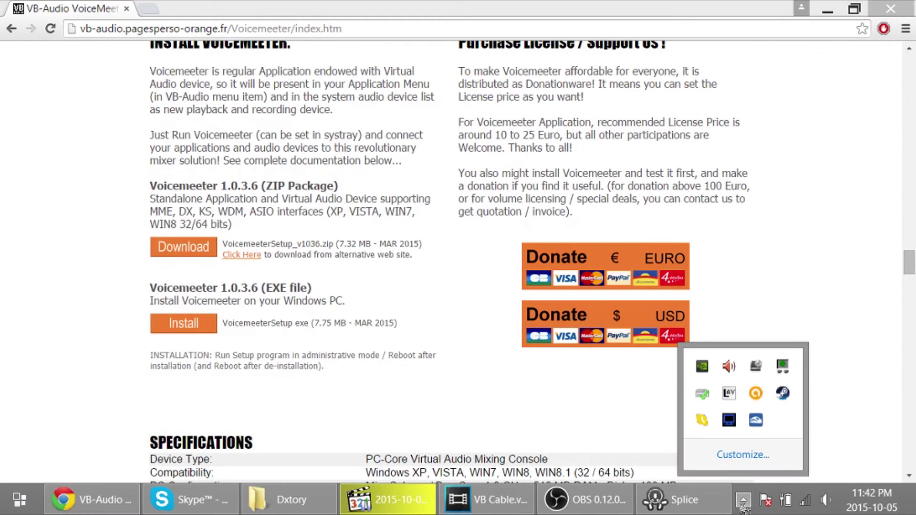
Bring Splice forward and try an Echo / Sound Test Service call, hanging up unanswered
{"action": "left_click", "coordinate": [195, 498]}
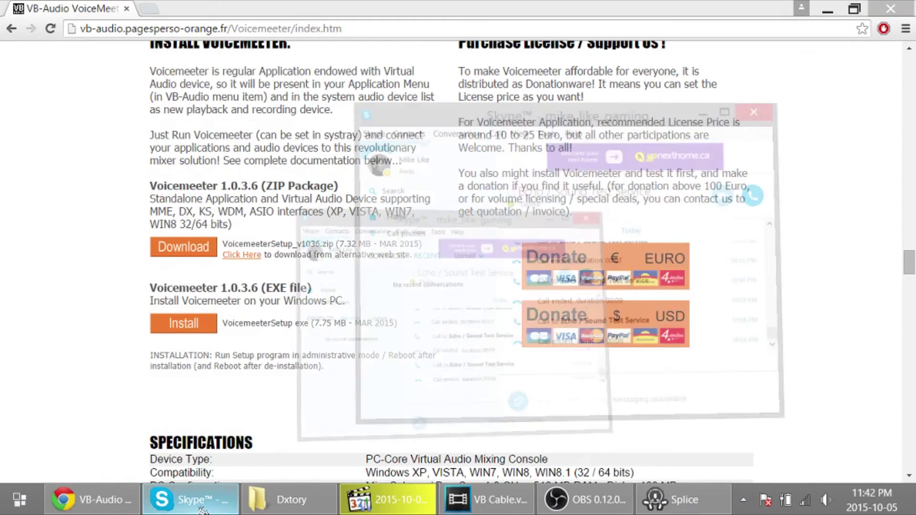
{"action": "left_click", "coordinate": [683, 502]}
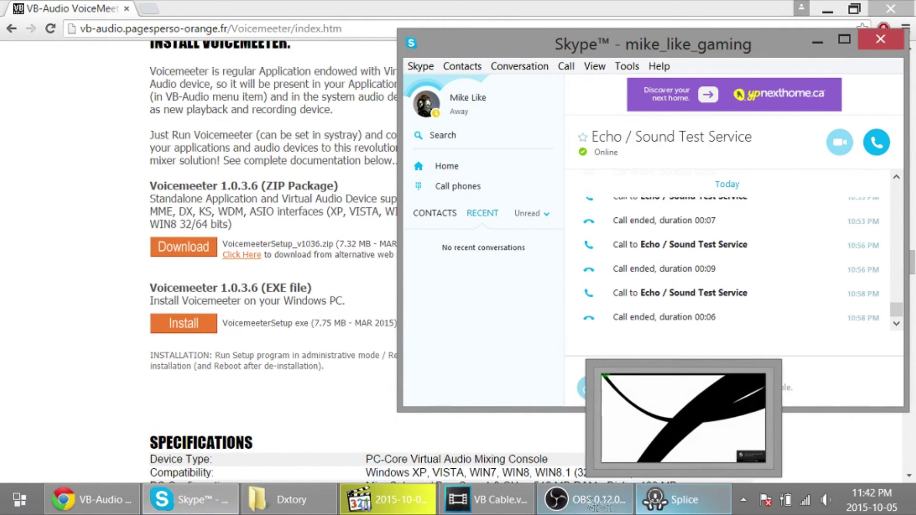
{"action": "mouse_move", "coordinate": [525, 507]}
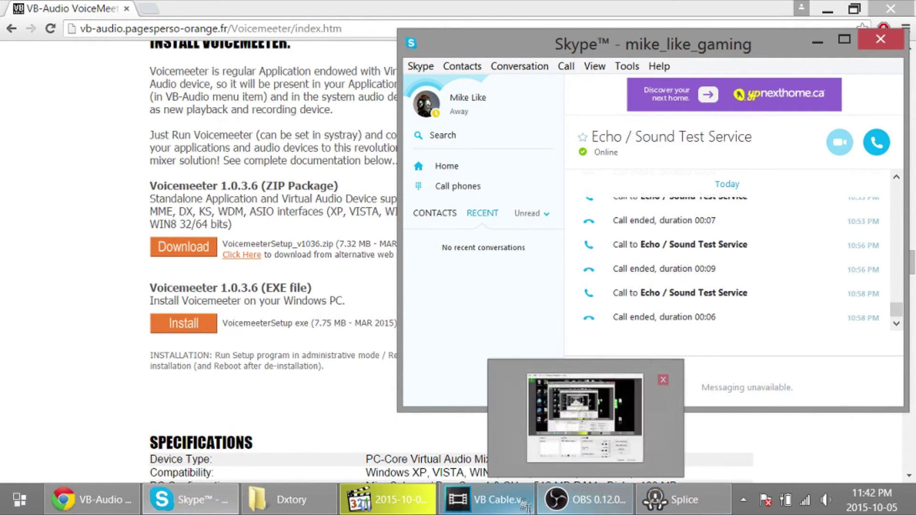
{"action": "left_click", "coordinate": [696, 502]}
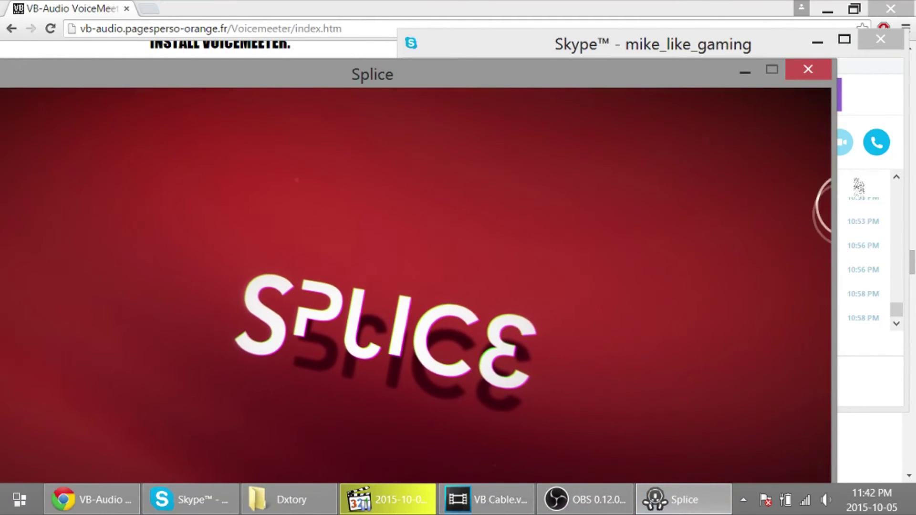
{"action": "left_click", "coordinate": [889, 142]}
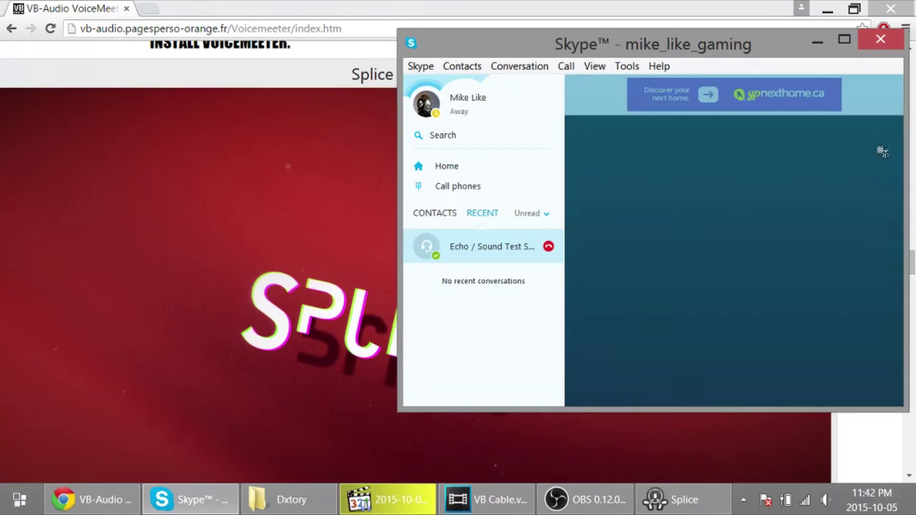
{"action": "left_click", "coordinate": [794, 375]}
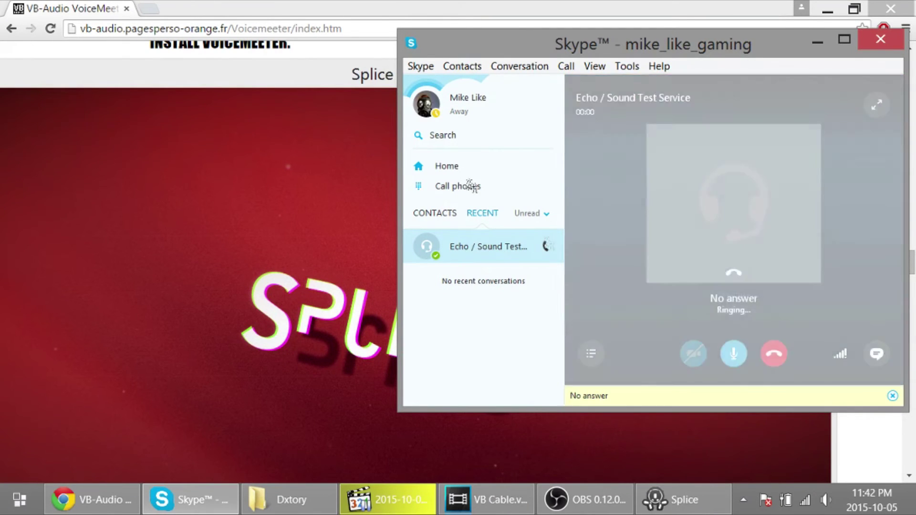
Widen the Splice window, call the Echo / Sound Test Service again while gaming, then end it
{"action": "left_click", "coordinate": [351, 85]}
{"action": "left_click_drag", "start_coordinate": [372, 85], "coordinate": [466, 85]}
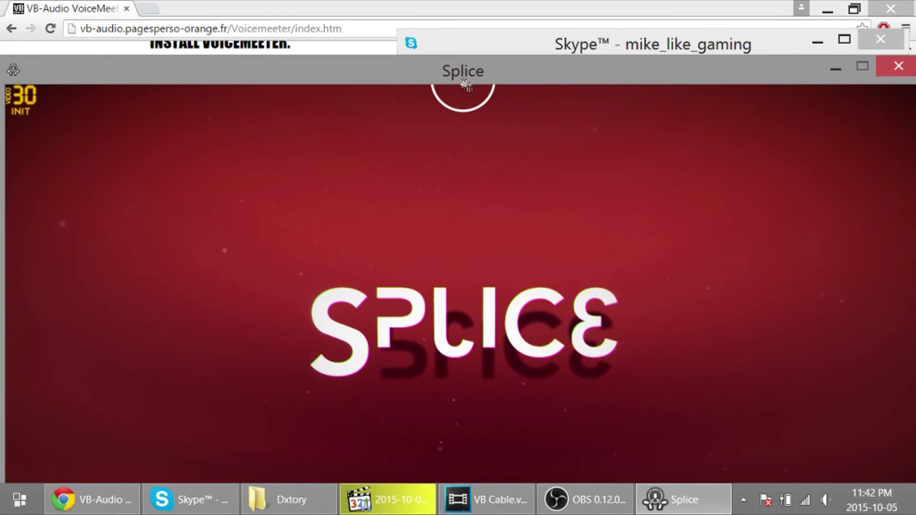
{"action": "left_click", "coordinate": [759, 48]}
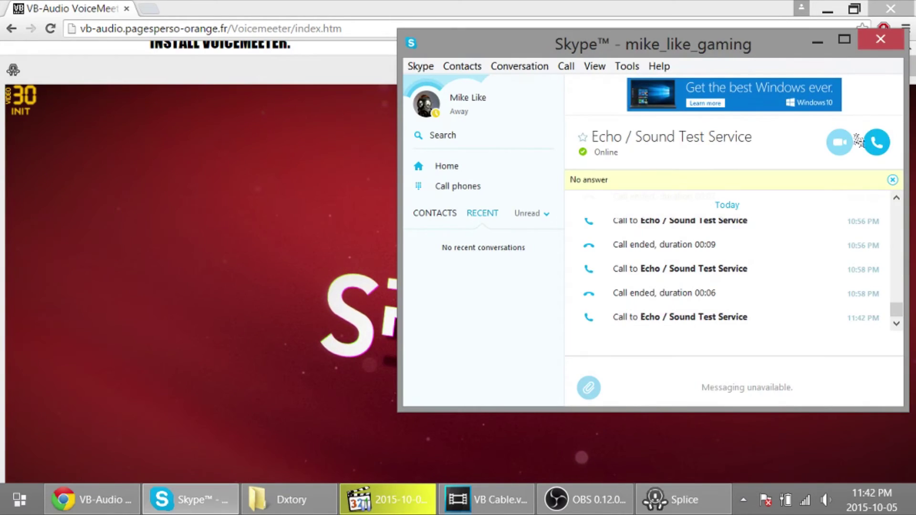
{"action": "left_click", "coordinate": [877, 142]}
{"action": "left_click", "coordinate": [354, 76]}
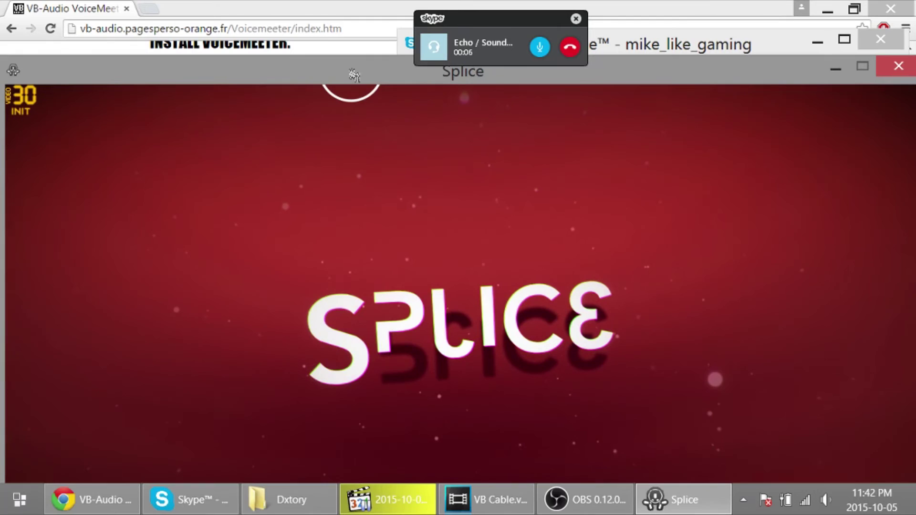
{"action": "left_click", "coordinate": [569, 54]}
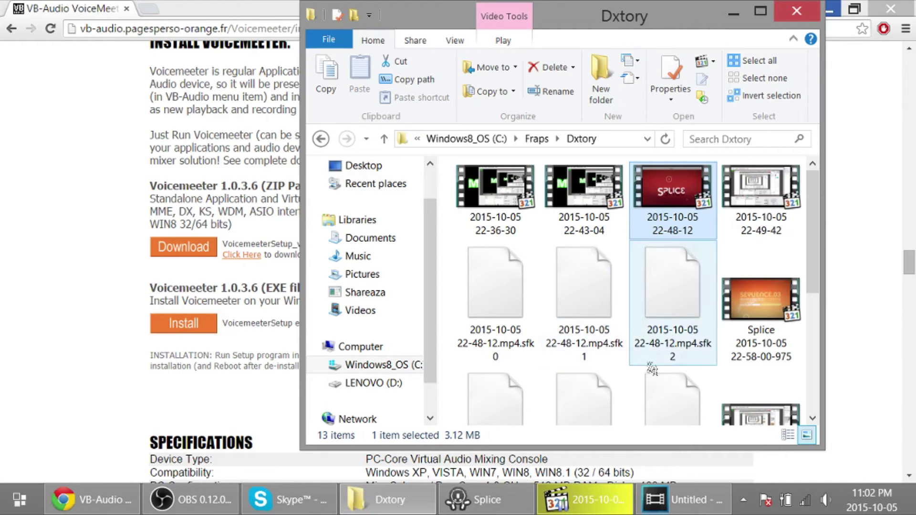
Add the Splice .avi to Project Media, place it on the timeline, and keep project settings
{"action": "left_click", "coordinate": [662, 509]}
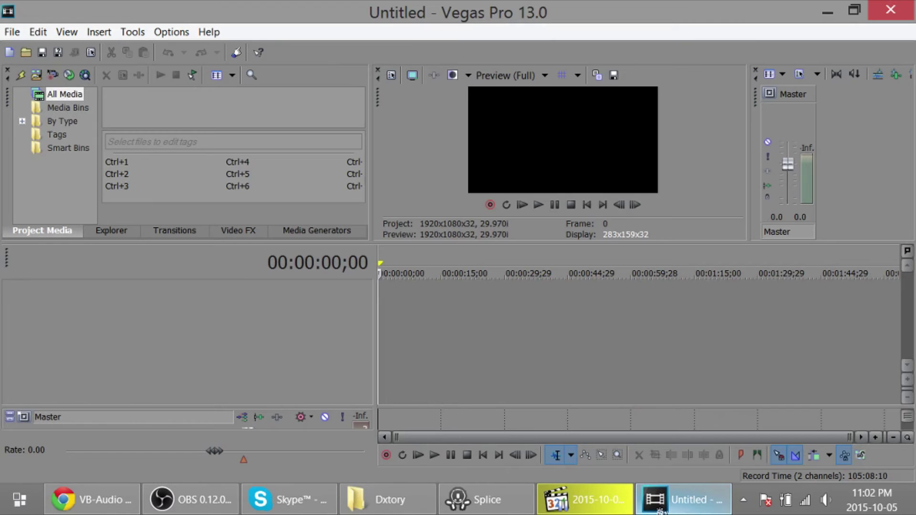
{"action": "left_click", "coordinate": [400, 505]}
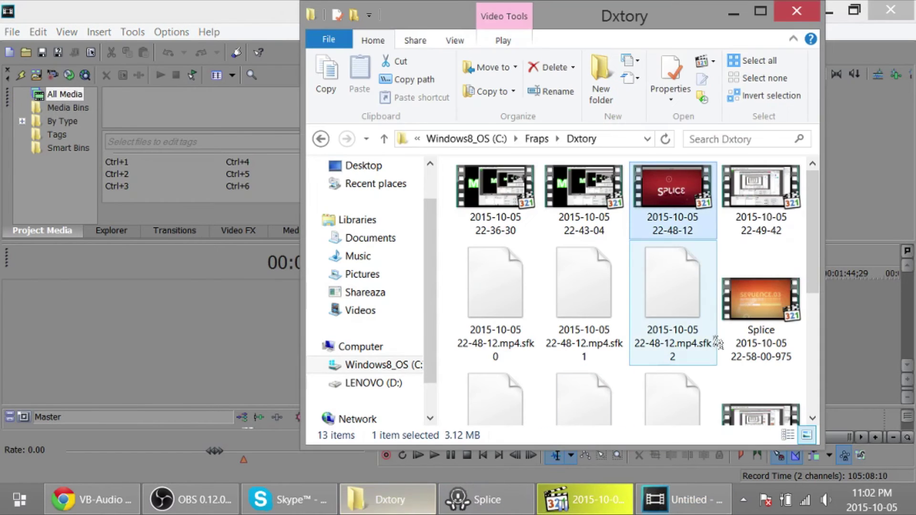
{"action": "left_click_drag", "start_coordinate": [761, 301], "coordinate": [393, 326]}
{"action": "left_click", "coordinate": [193, 18]}
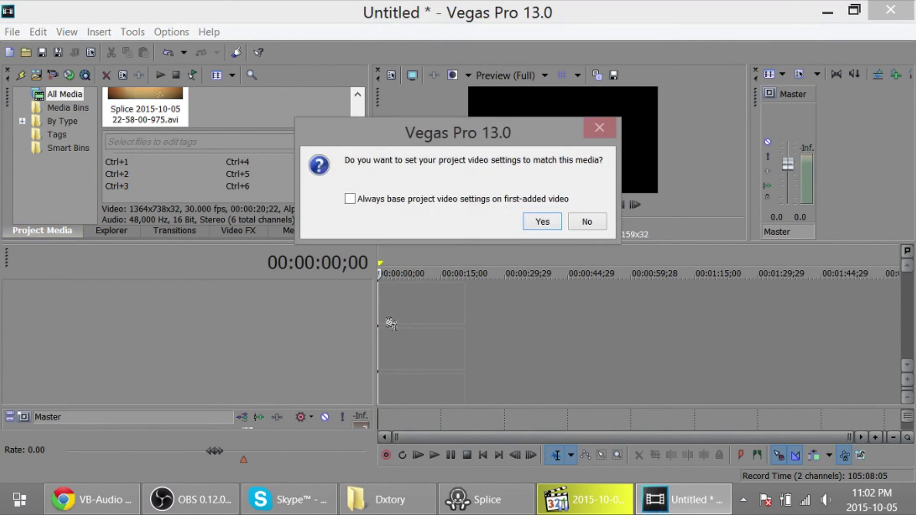
{"action": "left_click", "coordinate": [588, 222]}
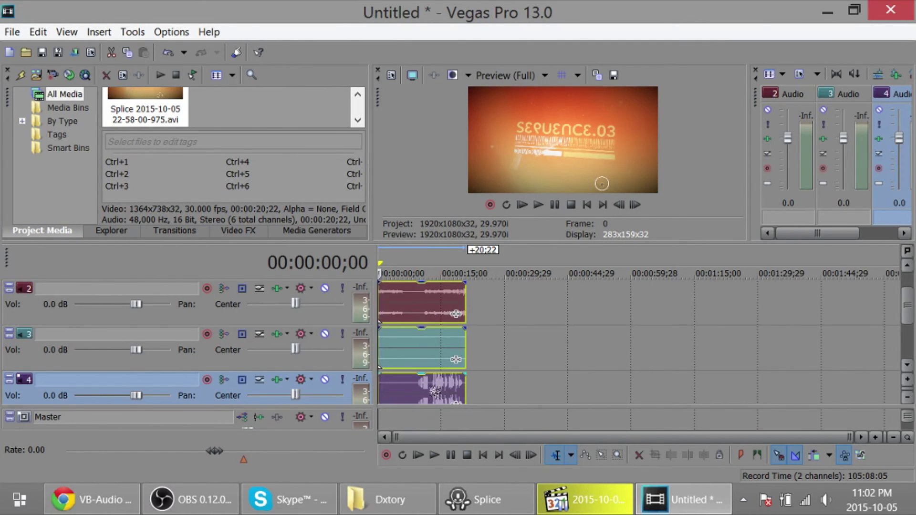
Play the clip, toggling mute on audio track 2, then muting track 4, before stopping
{"action": "left_click", "coordinate": [421, 304]}
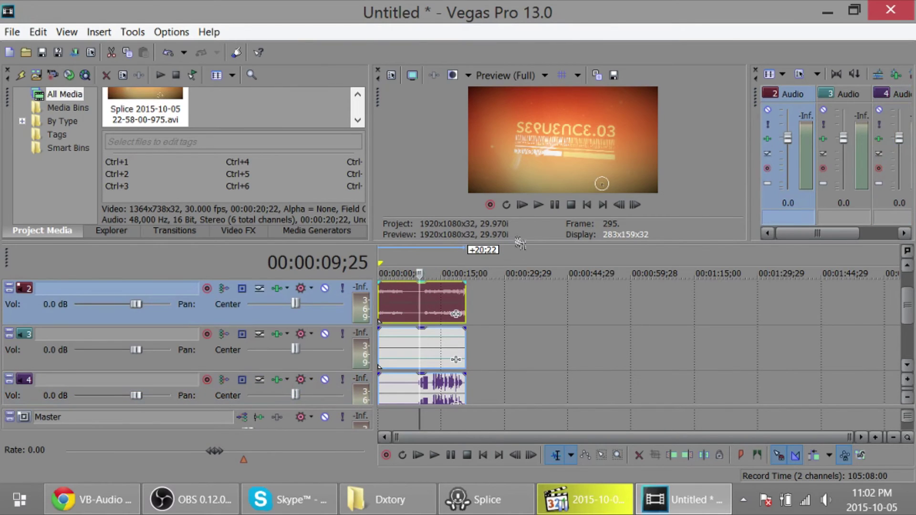
{"action": "left_click", "coordinate": [538, 204]}
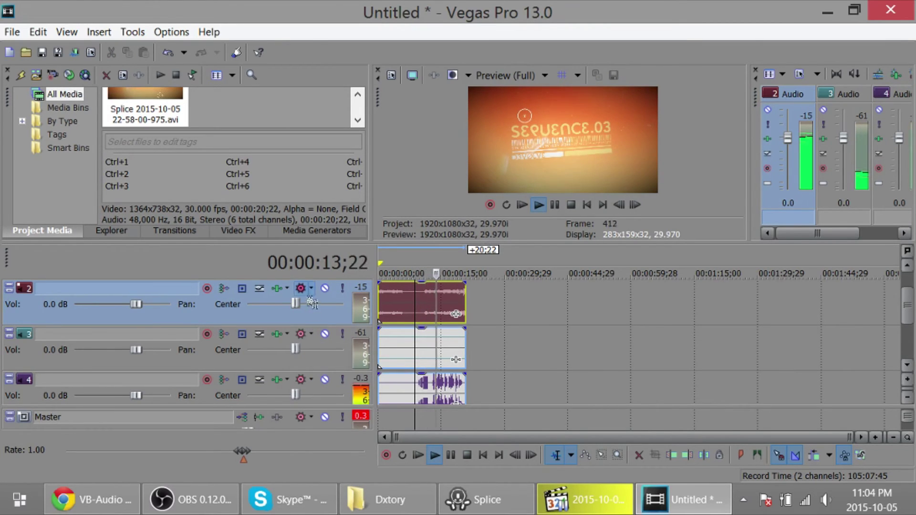
{"action": "left_click", "coordinate": [325, 288]}
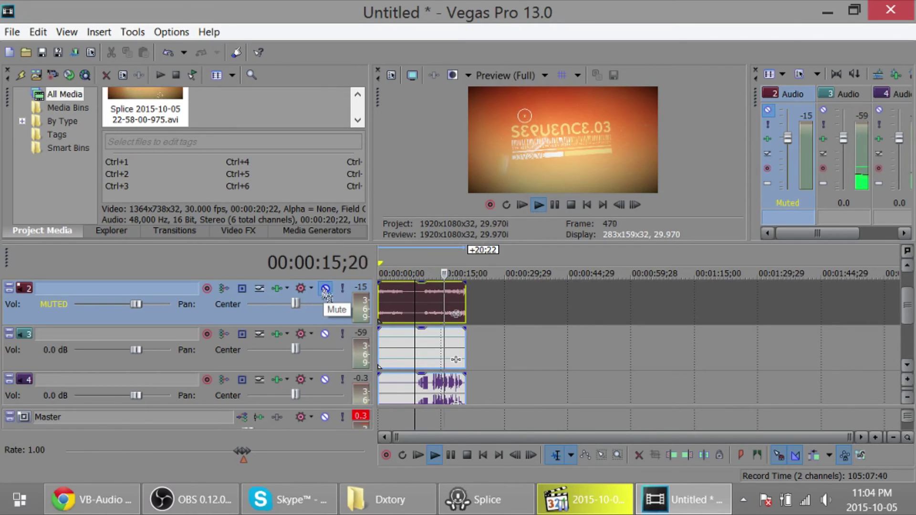
{"action": "left_click", "coordinate": [325, 288]}
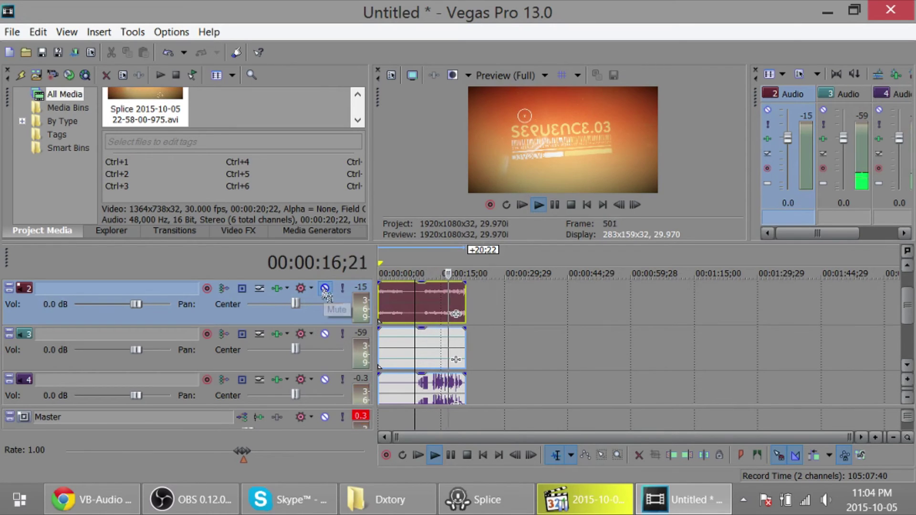
{"action": "left_click", "coordinate": [325, 380]}
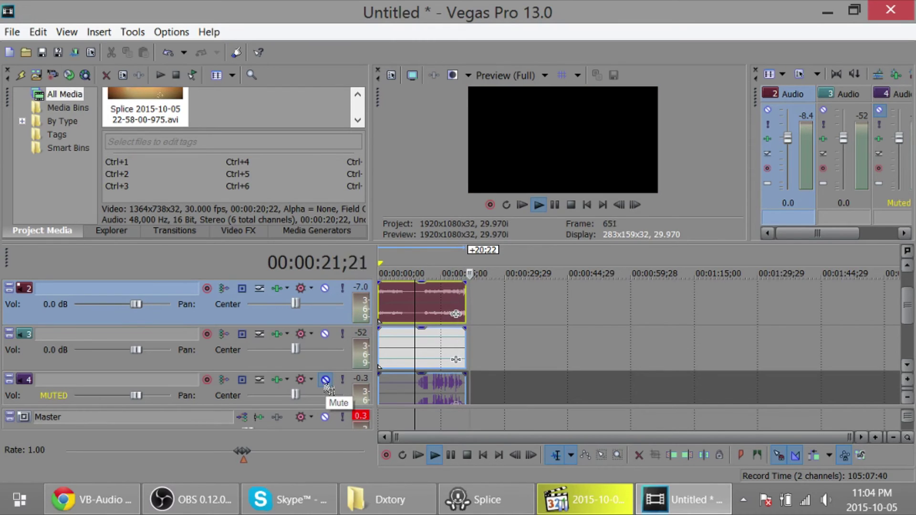
{"action": "key", "text": "Return"}
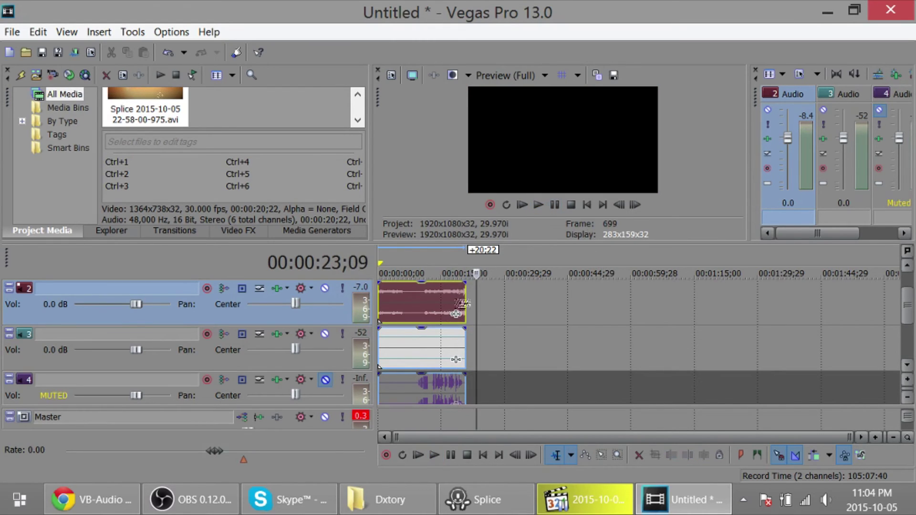
Replay from 00:00:14;18 with track 4 unmuted and track 2 muted
{"action": "left_click", "coordinate": [440, 297]}
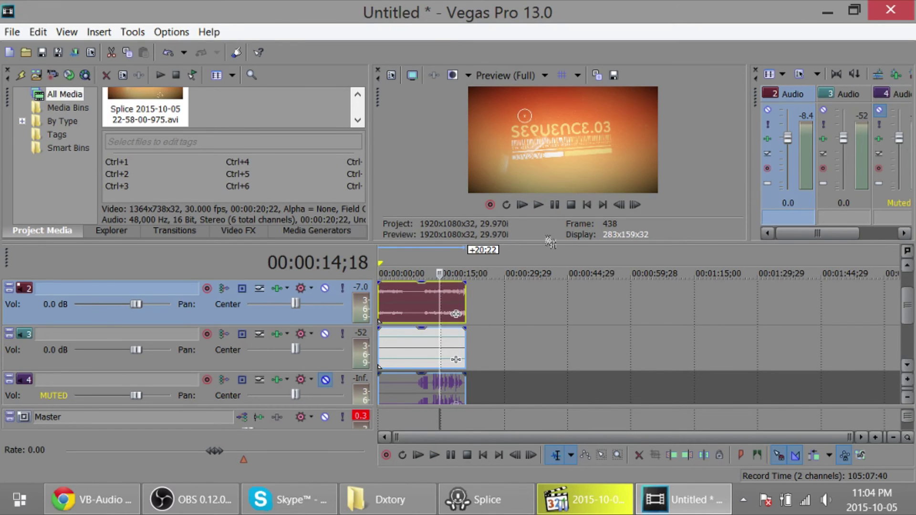
{"action": "key", "text": "space"}
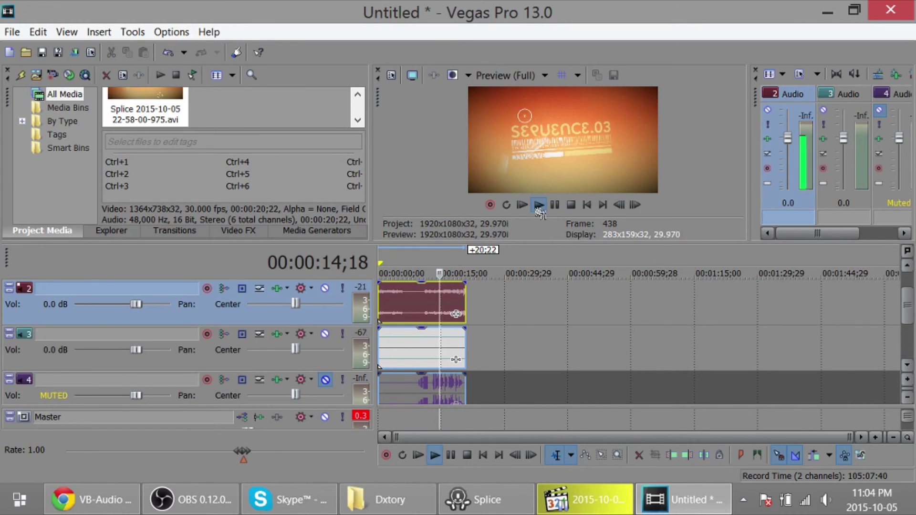
{"action": "left_click", "coordinate": [325, 380]}
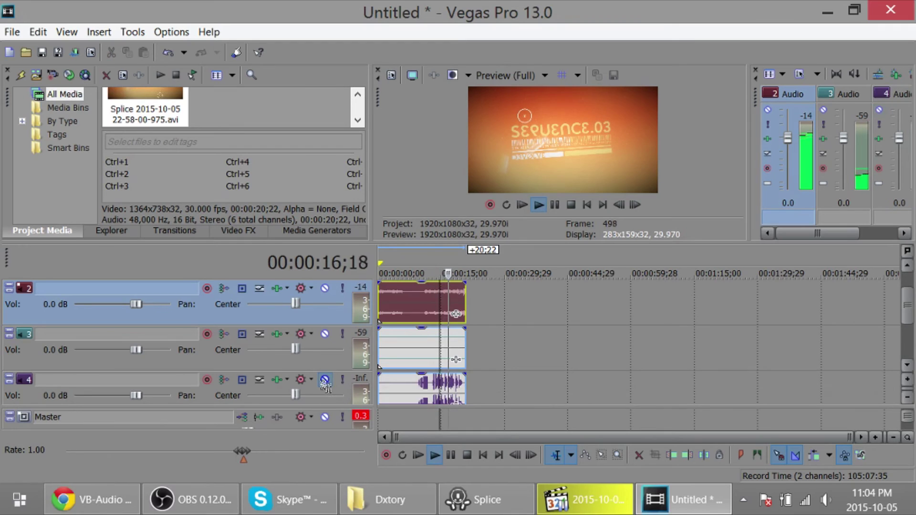
{"action": "left_click", "coordinate": [325, 289]}
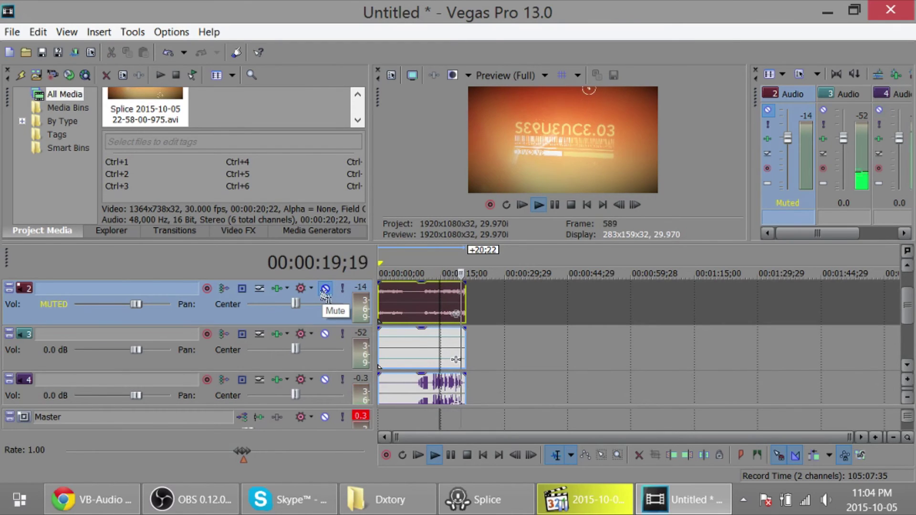